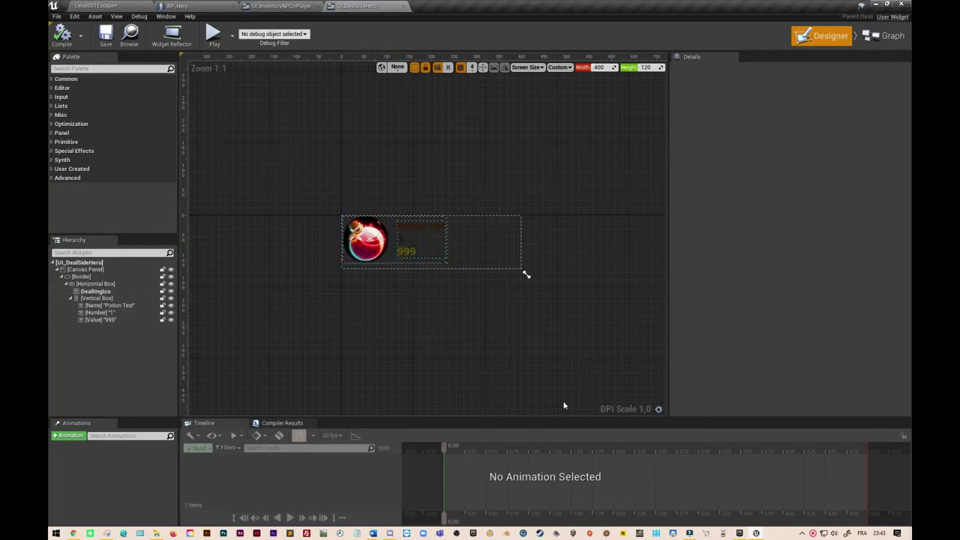
Step: Bind the Potion Test name text block's Text to a newly created binding function
click(418, 230)
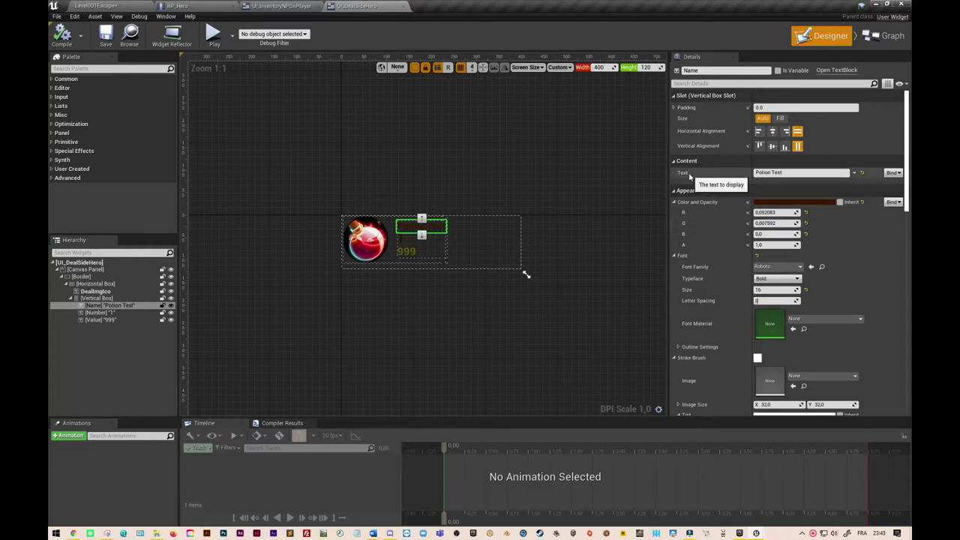
click(899, 174)
click(890, 190)
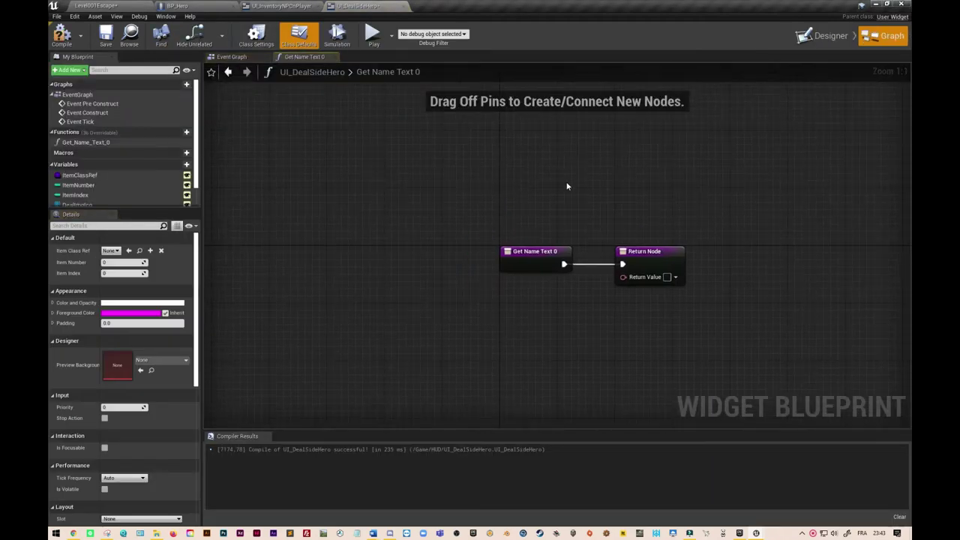
Step: Rename the Get Name Text 0 binding function to GetName
drag(540, 253, 425, 258)
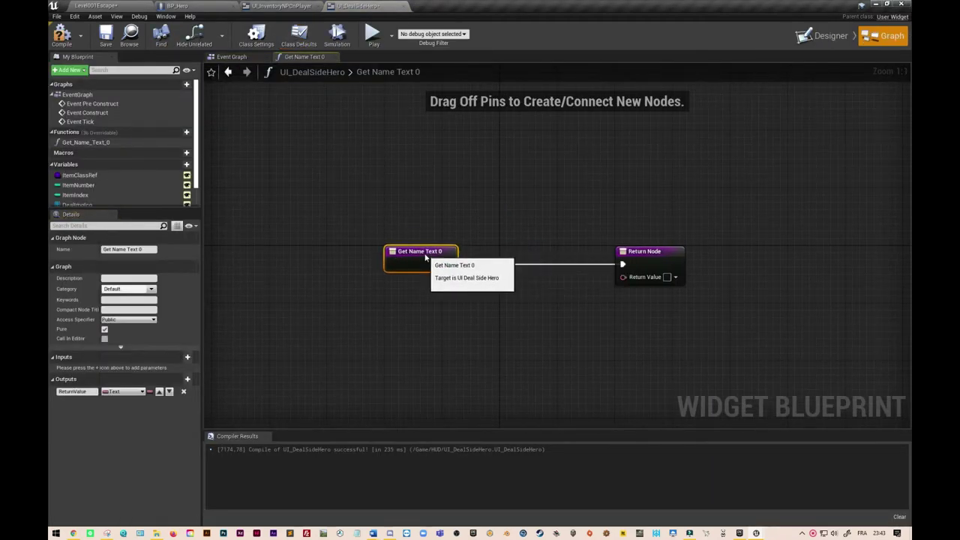
click(139, 249)
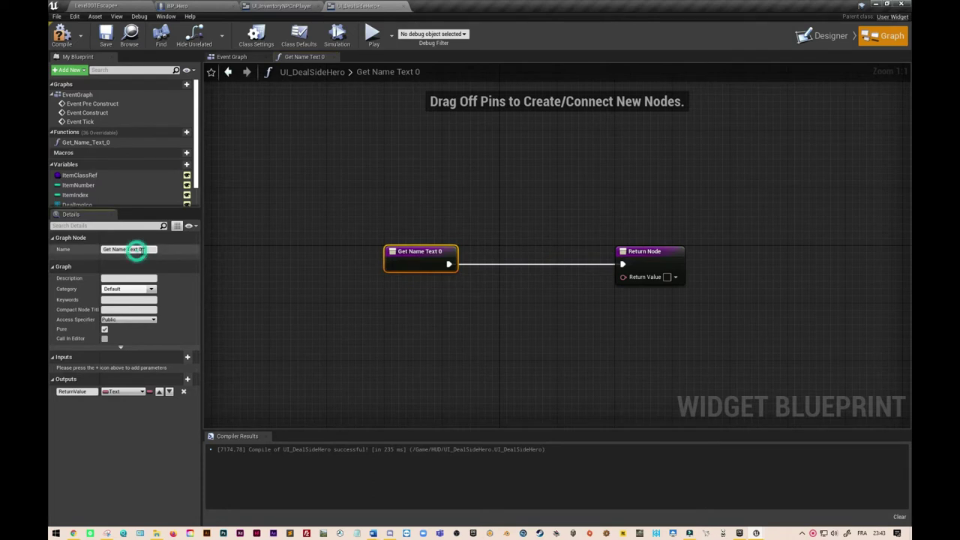
drag(141, 249, 126, 249)
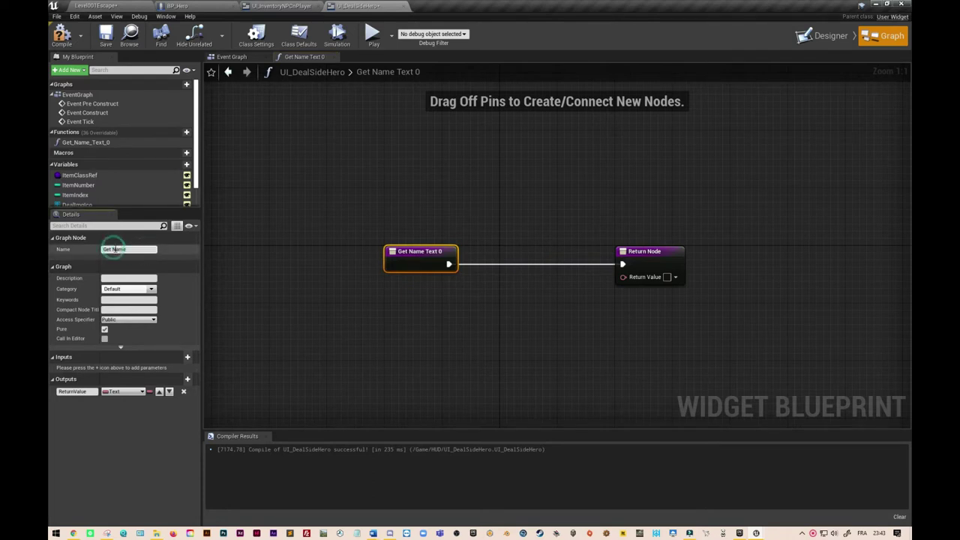
click(289, 219)
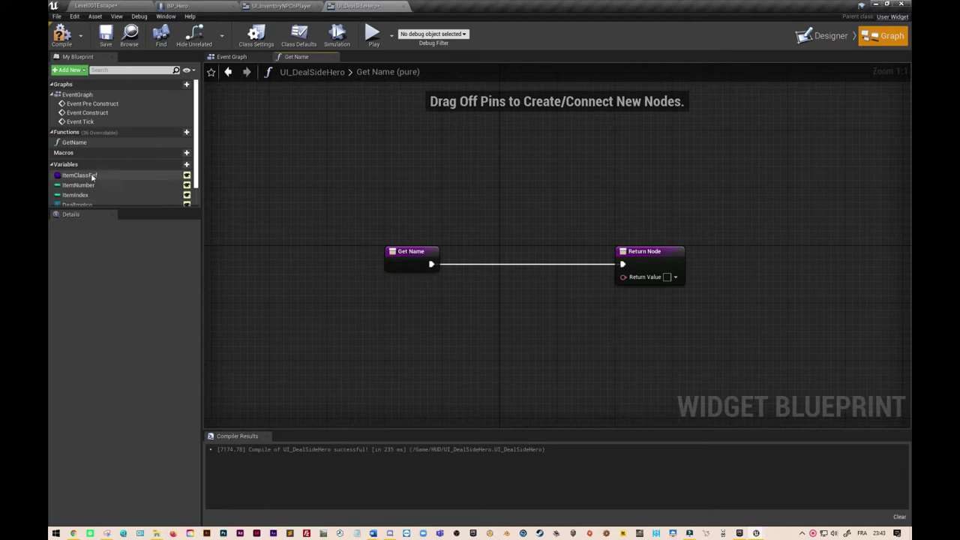
Step: Add an ItemClassRef getter feeding a Get Class Defaults node
drag(82, 174, 389, 288)
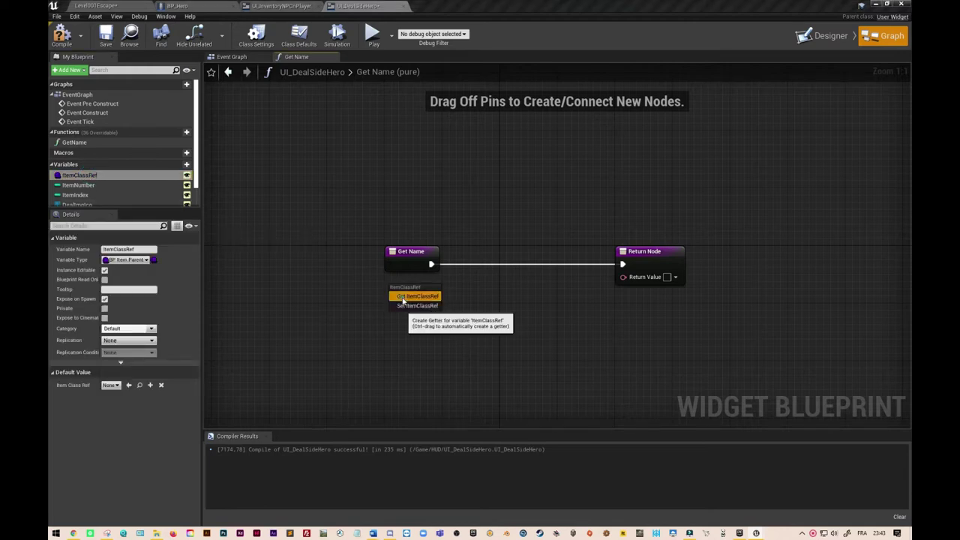
click(418, 294)
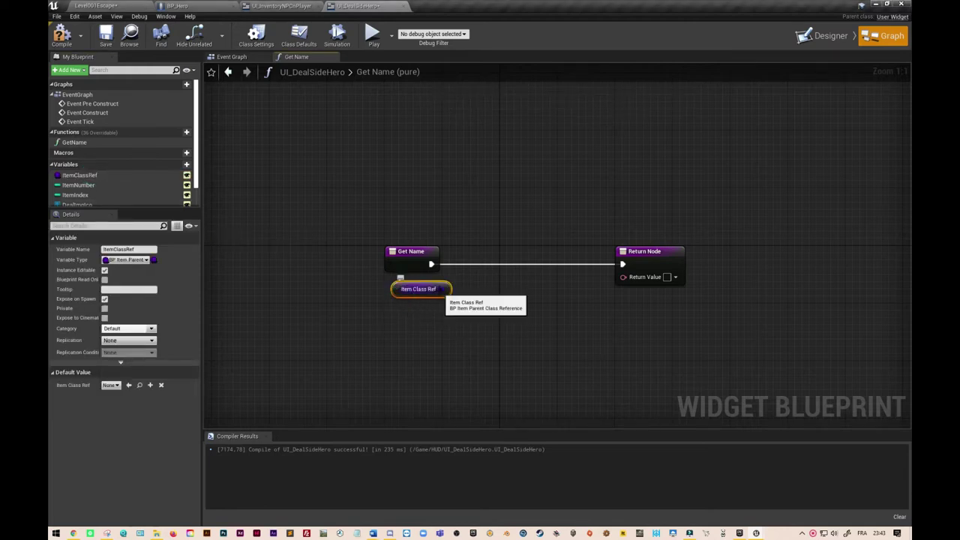
drag(448, 290, 436, 324)
text(get)
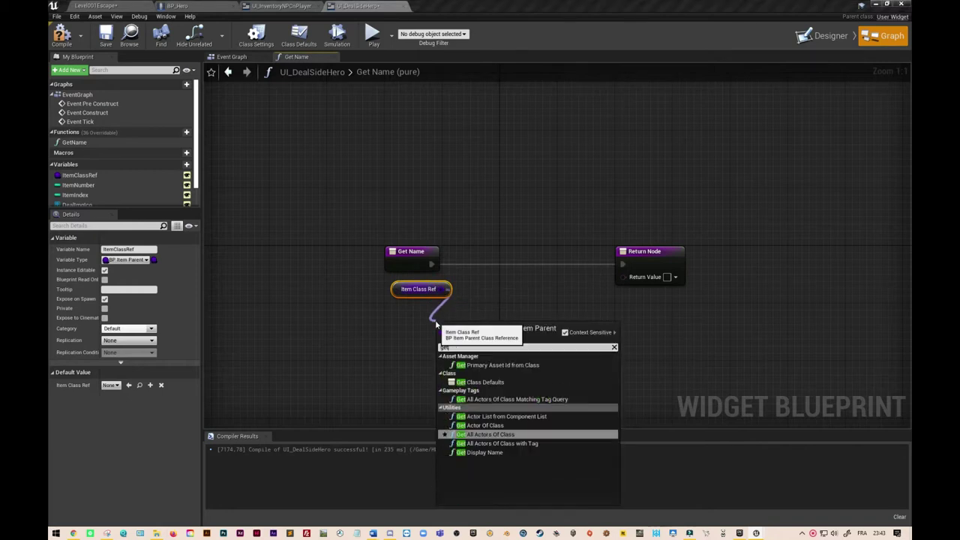
text( class)
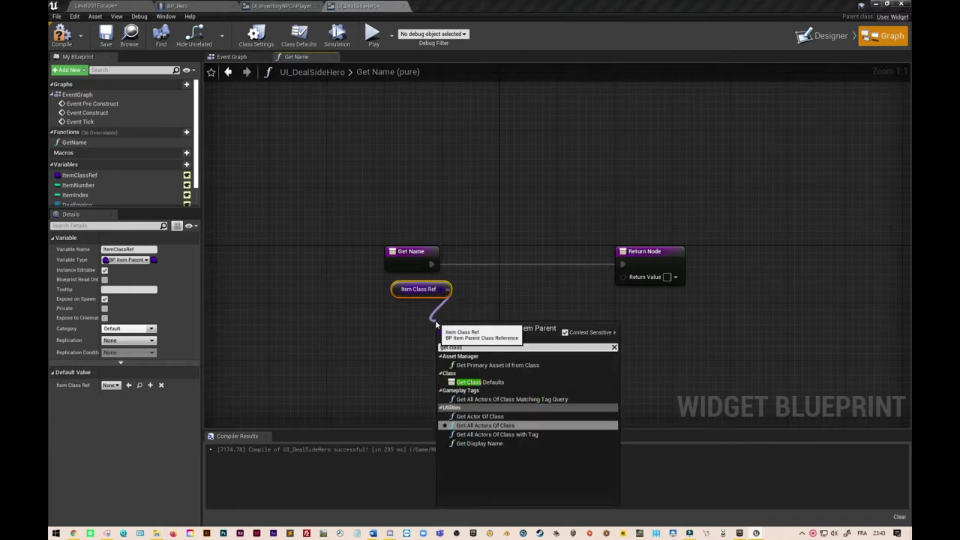
click(474, 382)
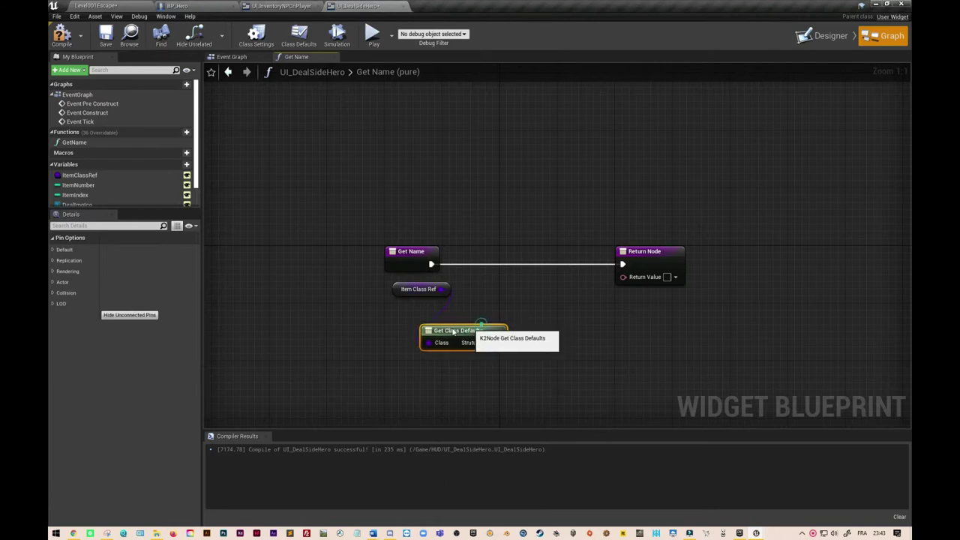
drag(453, 331, 395, 309)
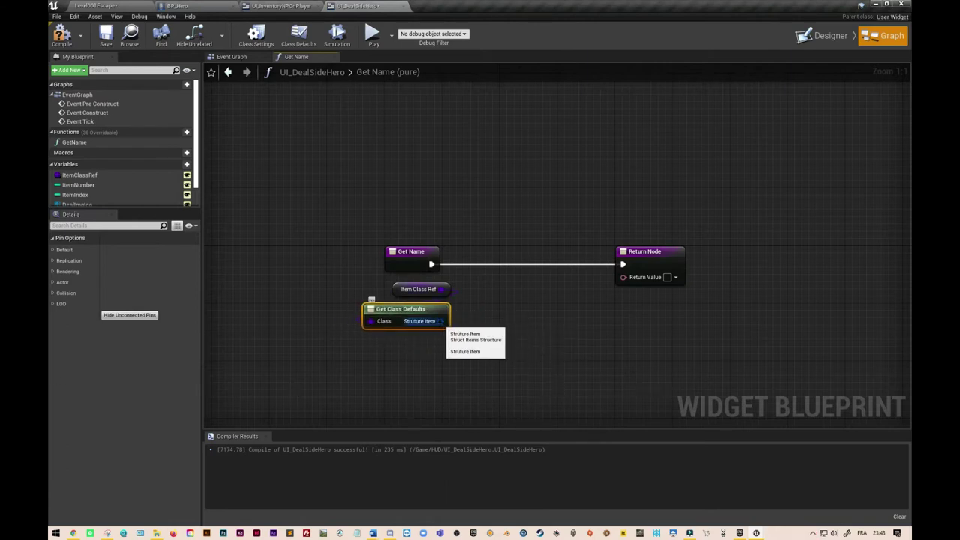
Step: Add a Break Struct_Items node from the class defaults struct to expose the item Name
drag(441, 321, 463, 347)
text(brea)
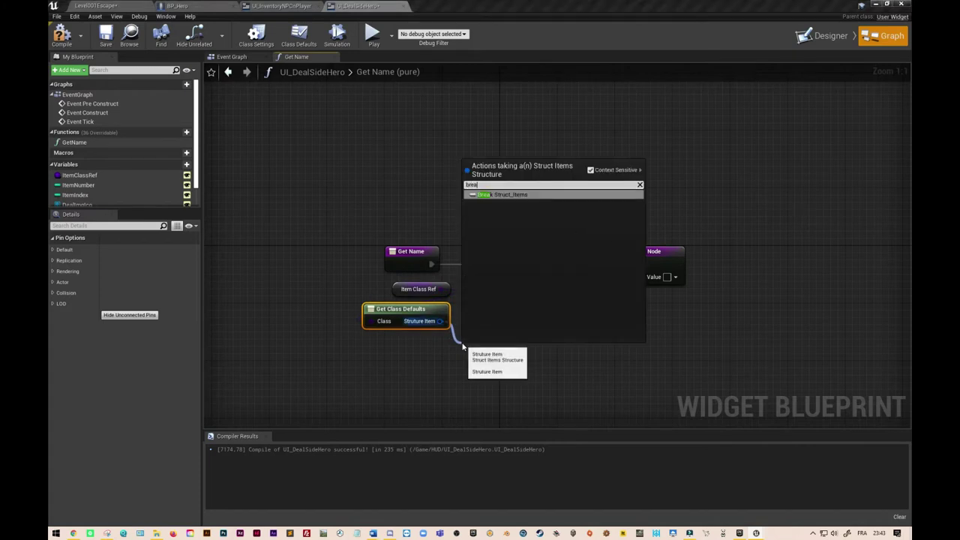
text(k strut)
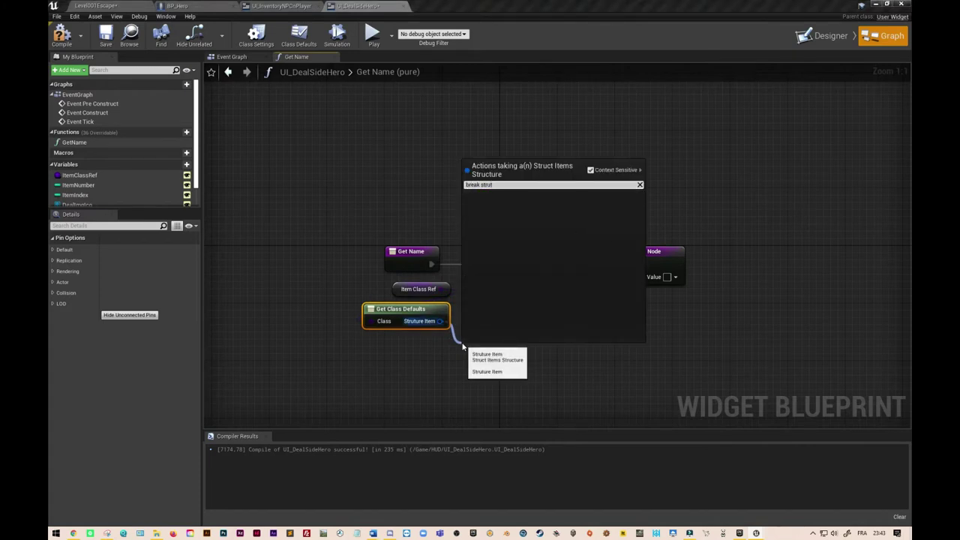
key(BackSpace)
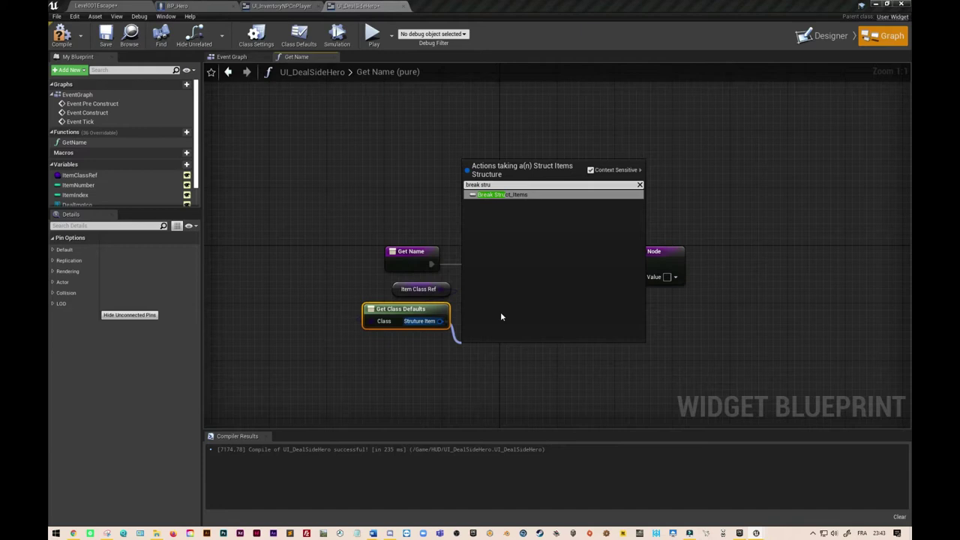
click(509, 196)
drag(535, 347, 423, 340)
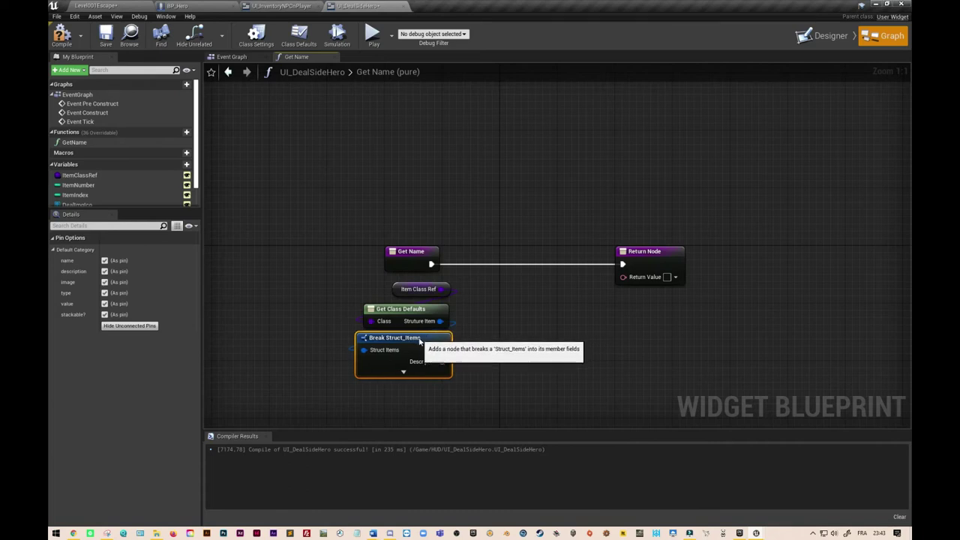
drag(424, 339, 623, 279)
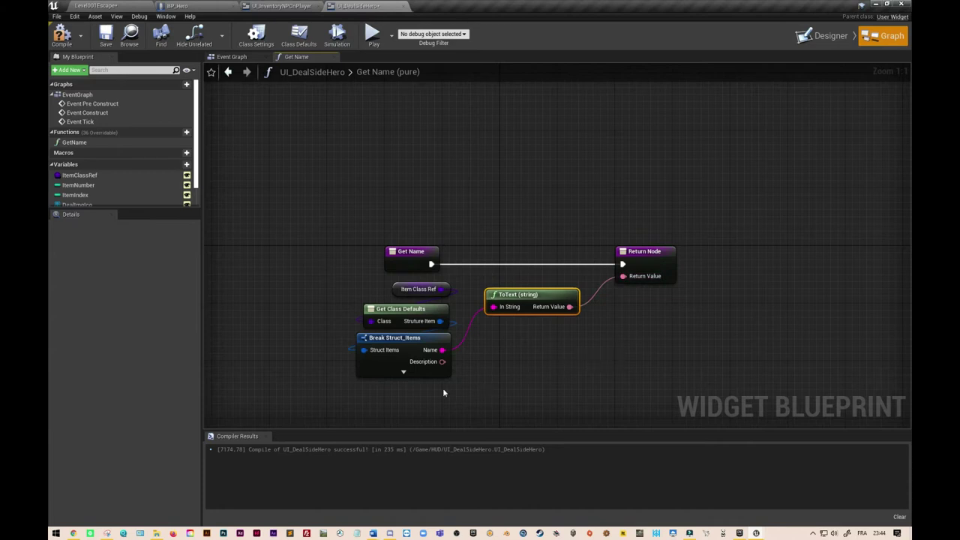
click(420, 356)
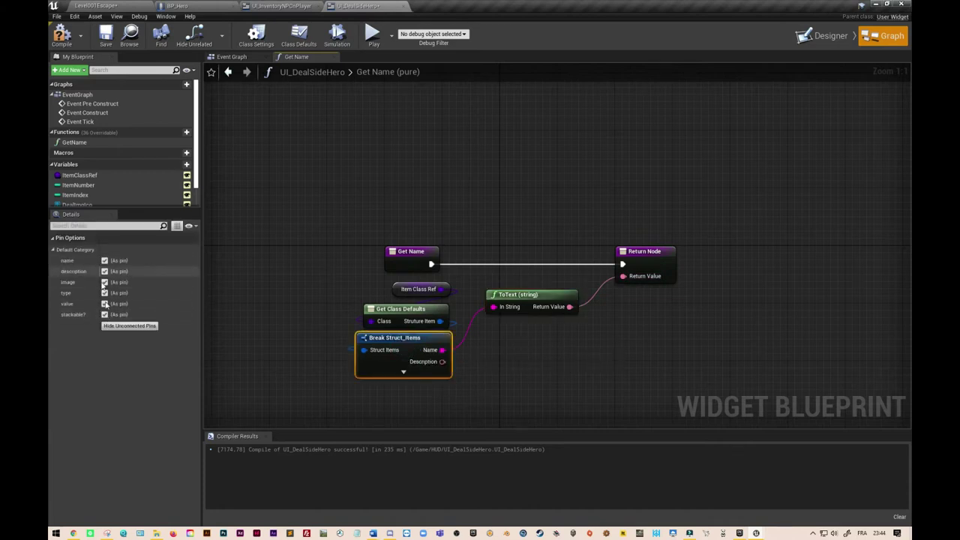
Step: Compile and save the UI_DealSideHero widget blueprint
click(61, 34)
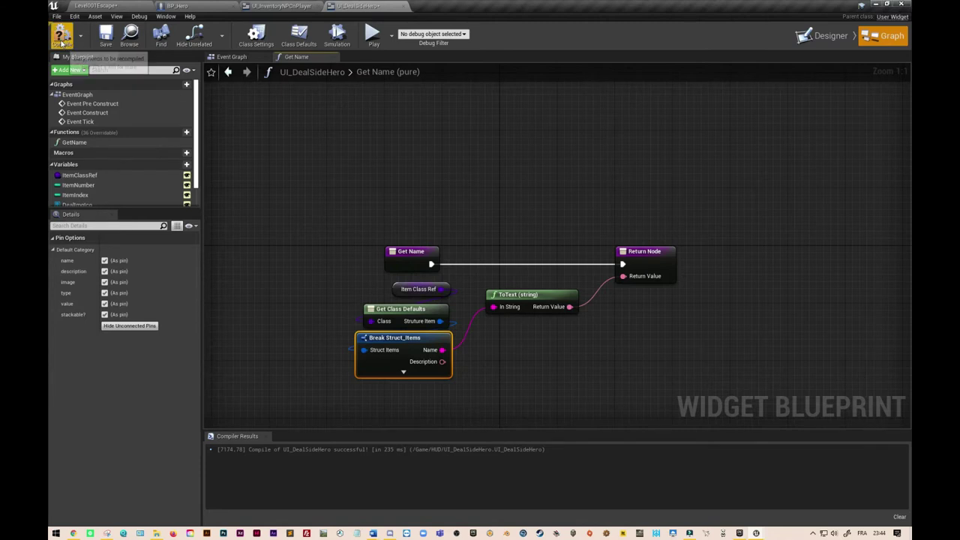
click(106, 35)
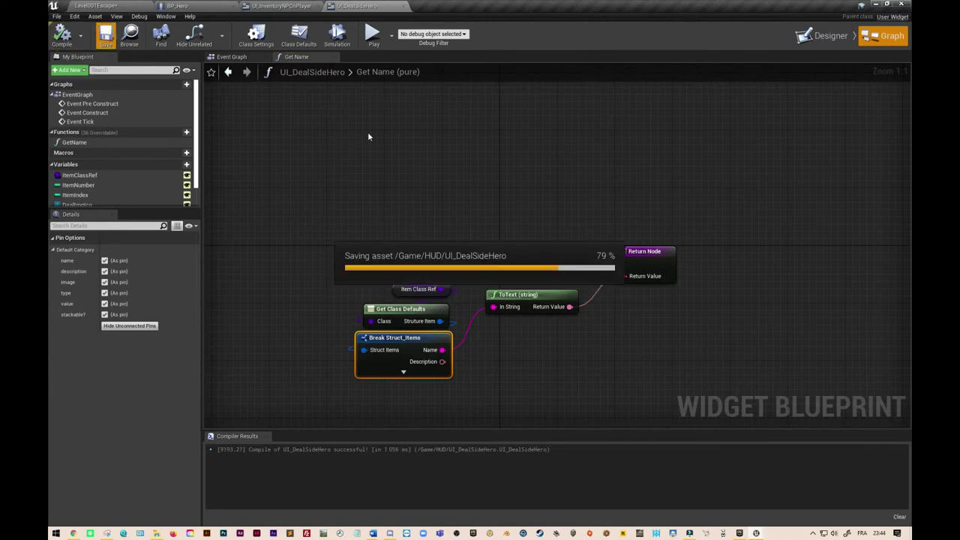
click(241, 63)
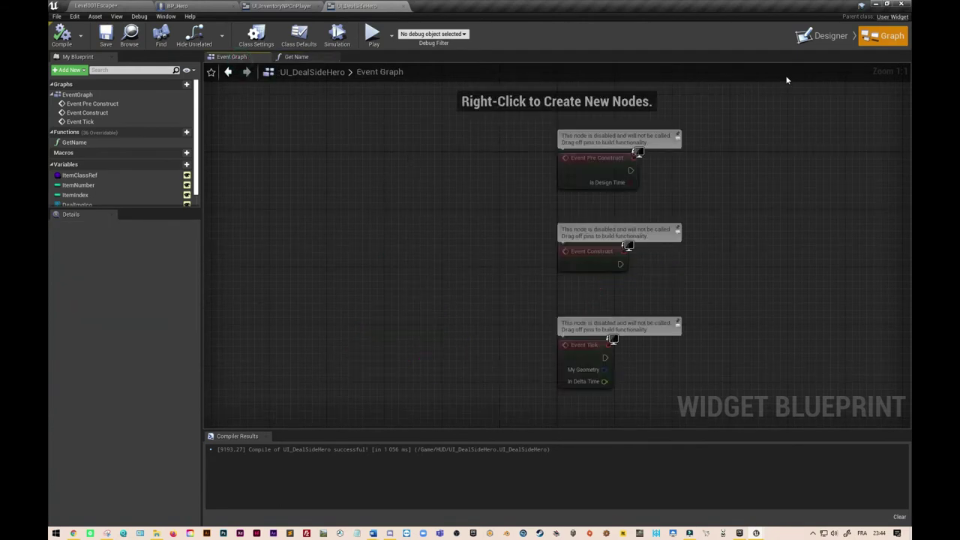
click(823, 35)
Step: Create a binding for the 999 Value text and add an ItemClassRef getter to it
click(409, 252)
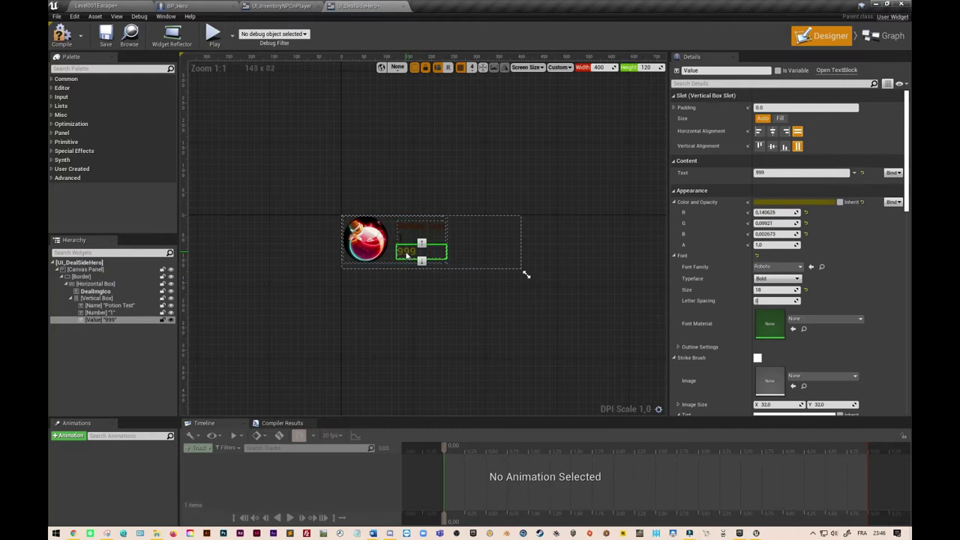
click(893, 174)
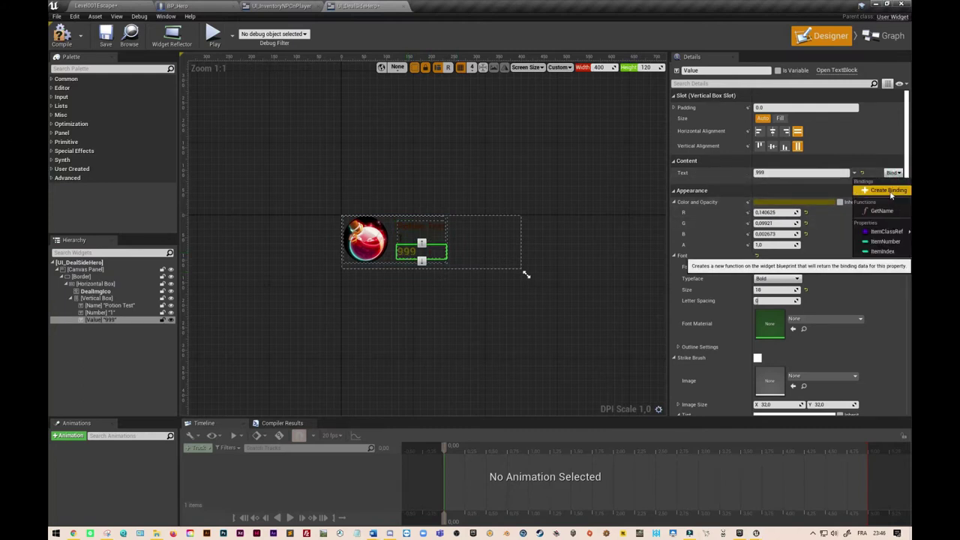
click(891, 191)
click(343, 257)
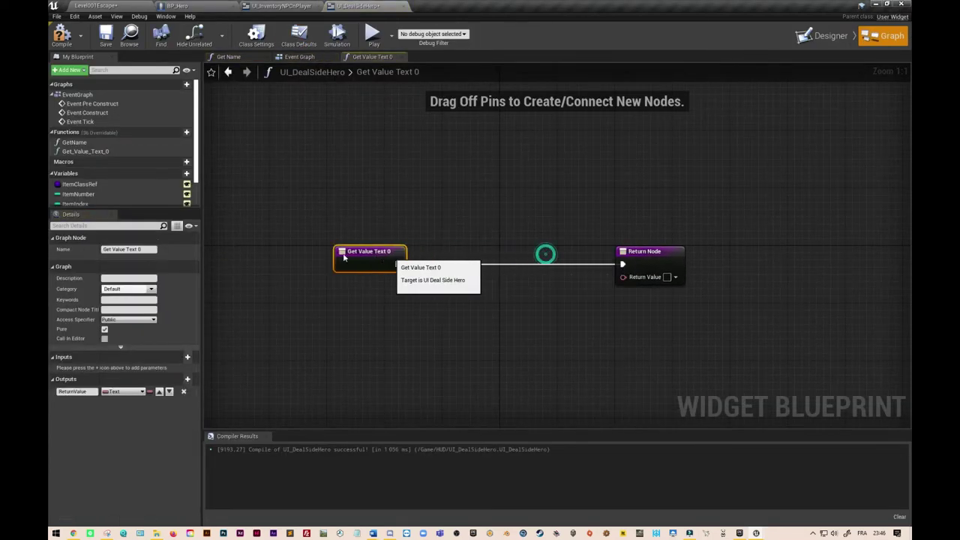
drag(343, 257, 301, 257)
drag(79, 183, 335, 300)
click(341, 307)
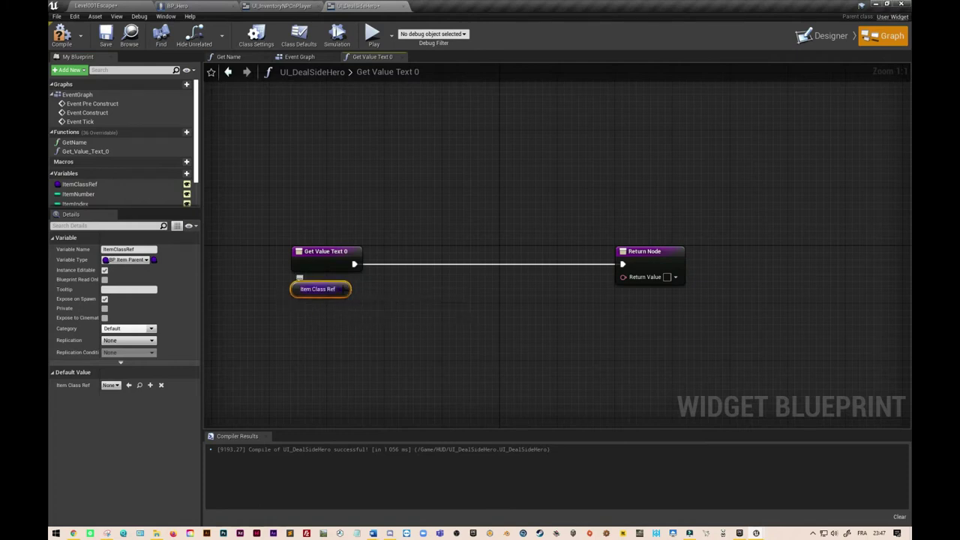
Step: Add Get Class Defaults and Break Struct_Items nodes after the ItemClassRef getter
drag(347, 291, 364, 310)
text(get)
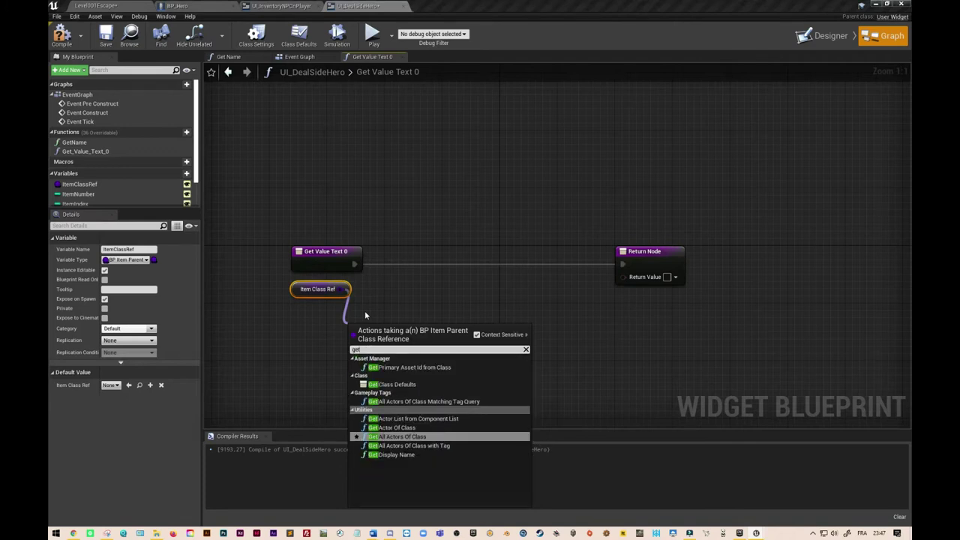
text( class)
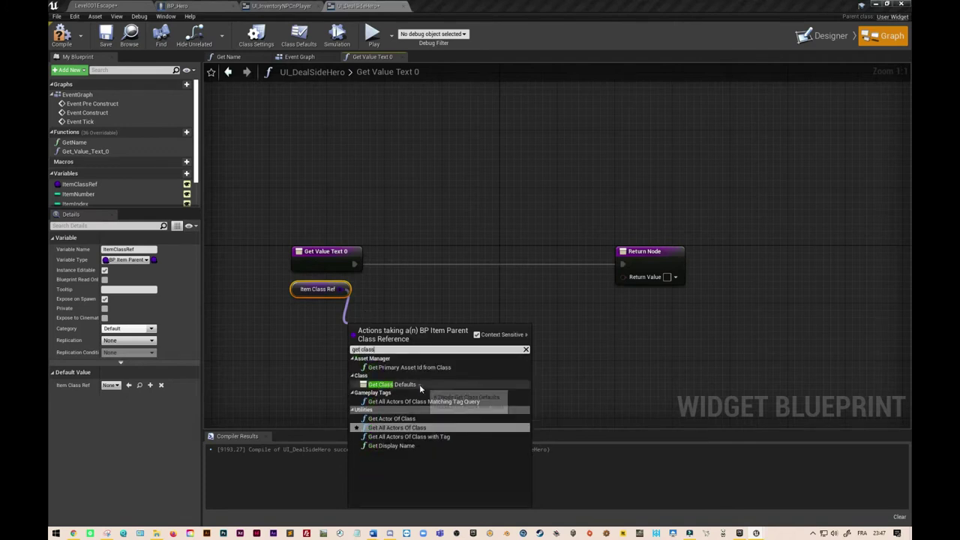
click(419, 384)
mouse_move(422, 335)
mouse_down()
mouse_move(322, 315)
mouse_move(381, 322)
mouse_up()
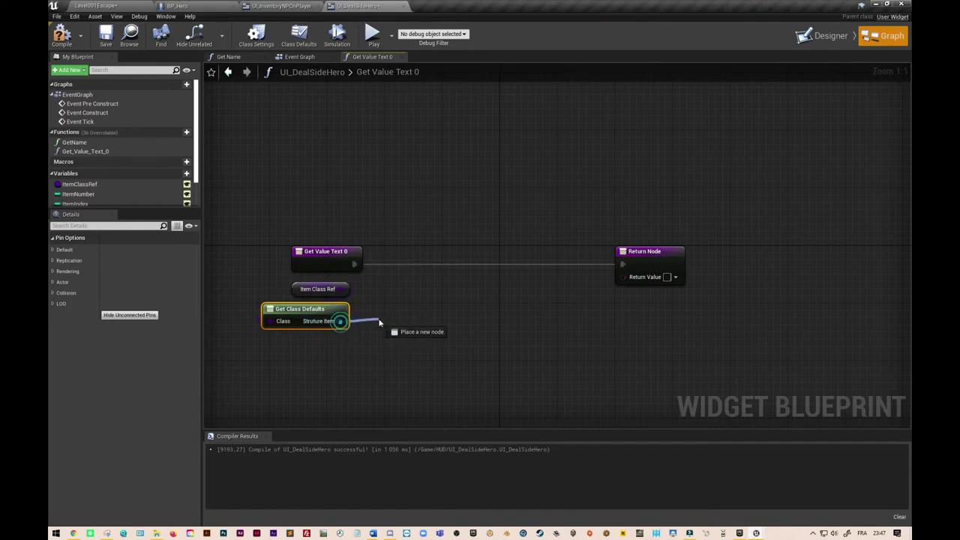
text(break)
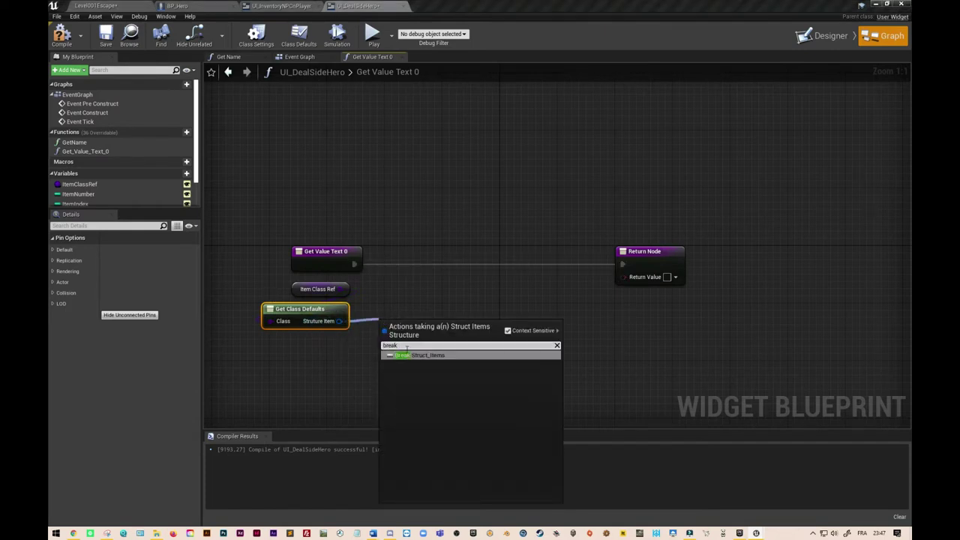
click(418, 356)
drag(428, 324, 303, 347)
Step: Wire the item Value to the return value and hide all other Break Struct_Items pins
click(304, 380)
click(306, 381)
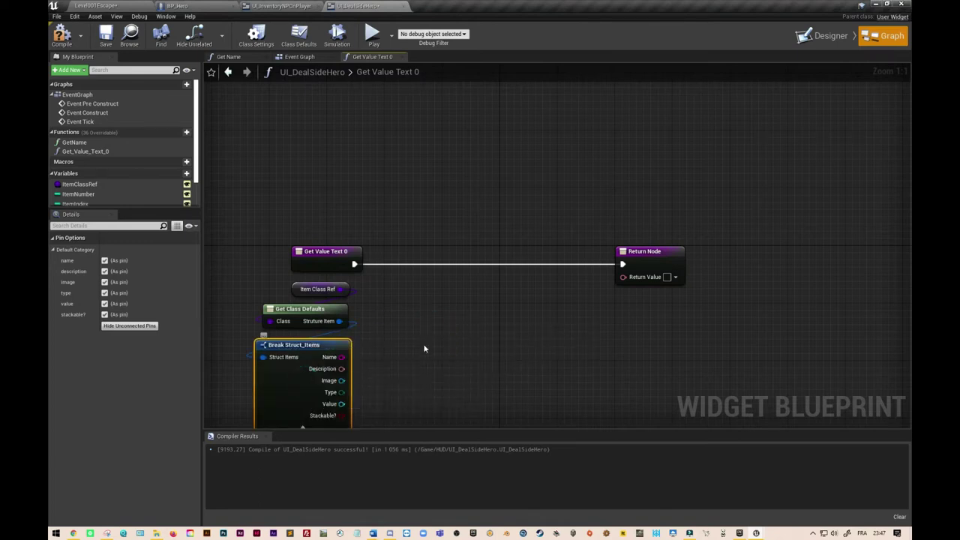
scroll(387, 339, down, 2)
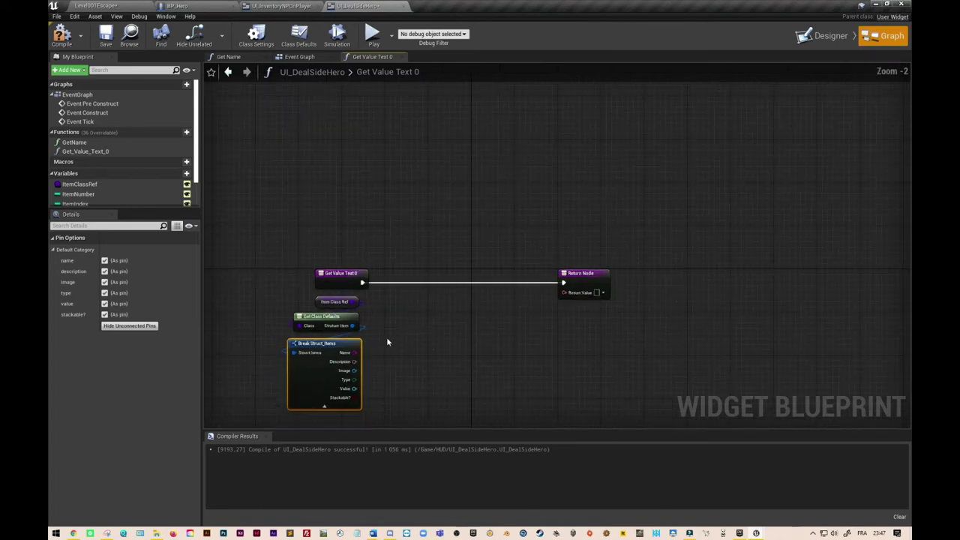
drag(354, 388, 563, 291)
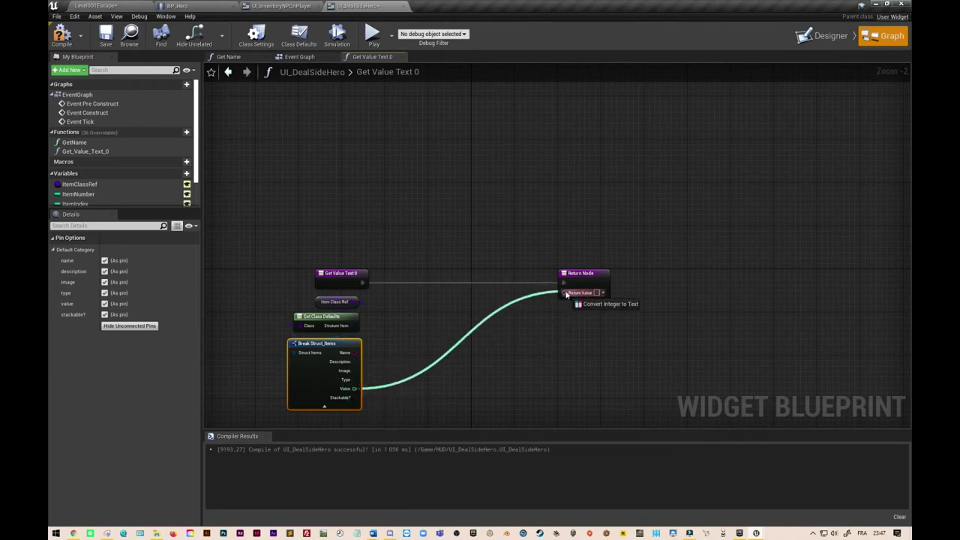
click(319, 344)
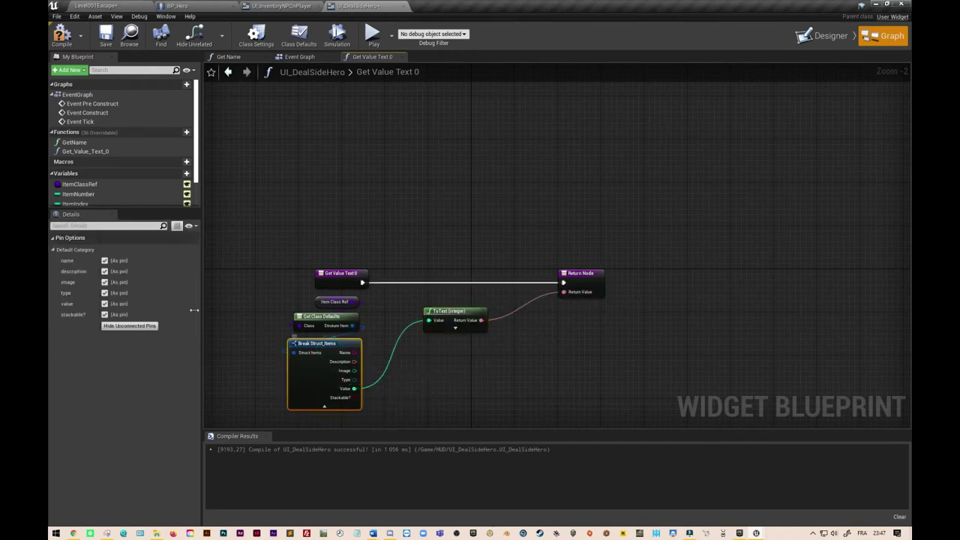
click(105, 314)
click(105, 292)
click(105, 282)
click(105, 271)
click(105, 260)
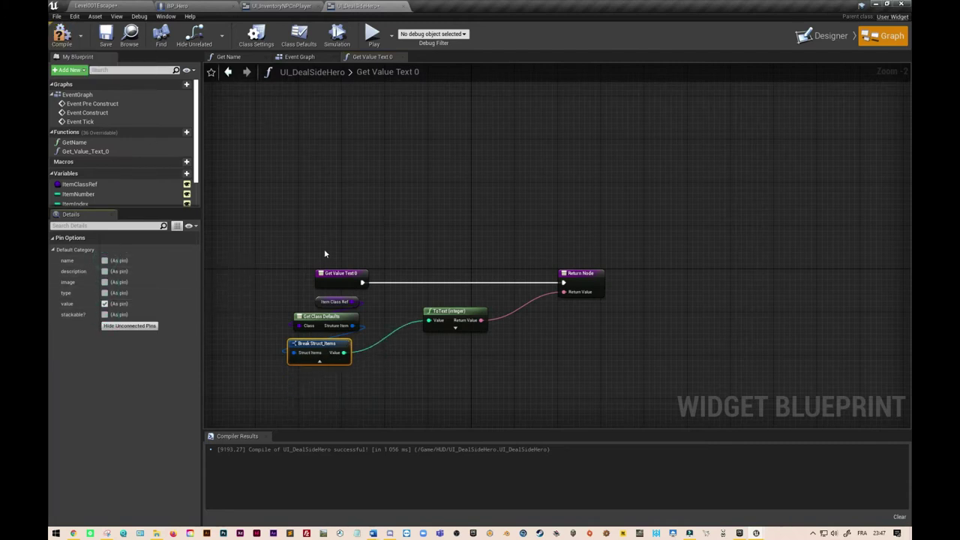
Step: Rename the value binding function to GetValue and compile
click(330, 275)
click(120, 249)
text(GetValue)
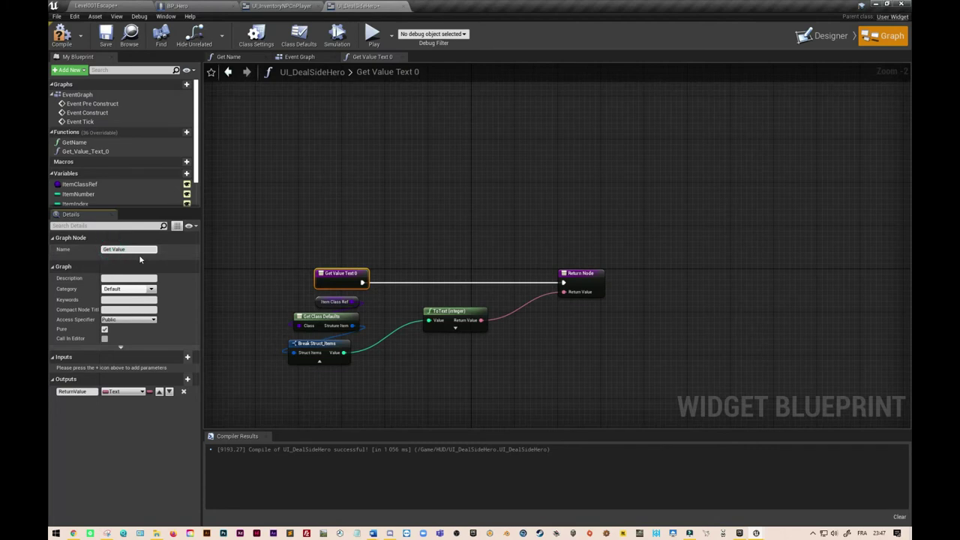
click(263, 226)
click(66, 35)
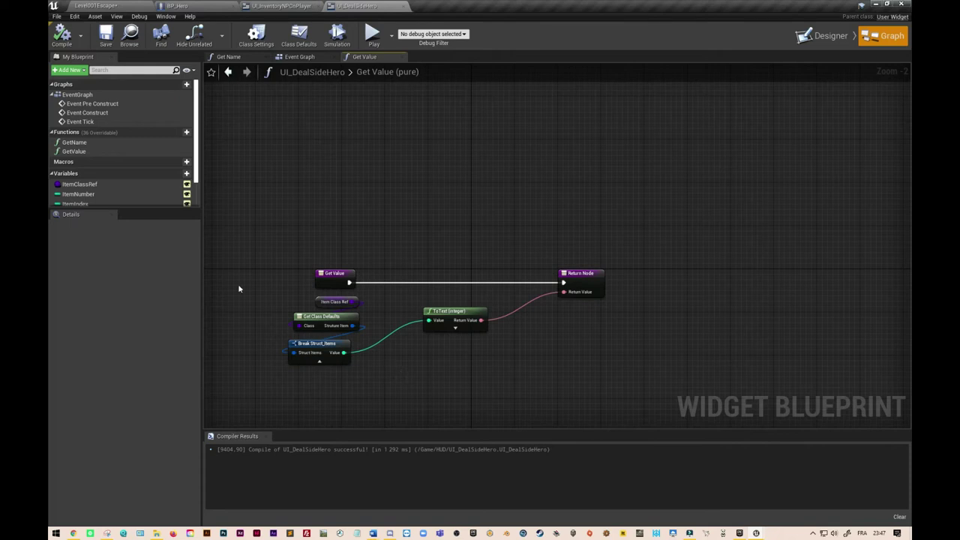
Step: Create a binding function for the potion icon image's Brush
click(823, 36)
click(366, 251)
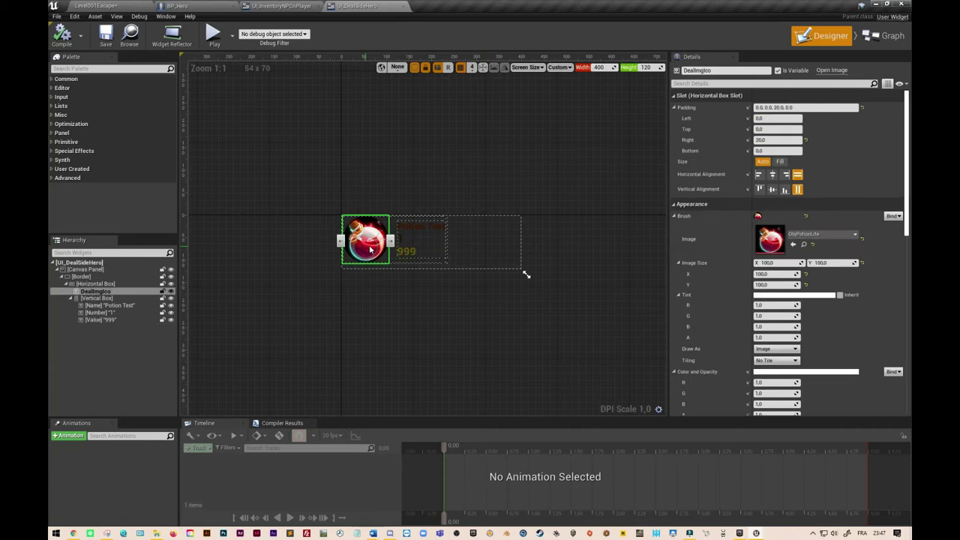
click(895, 216)
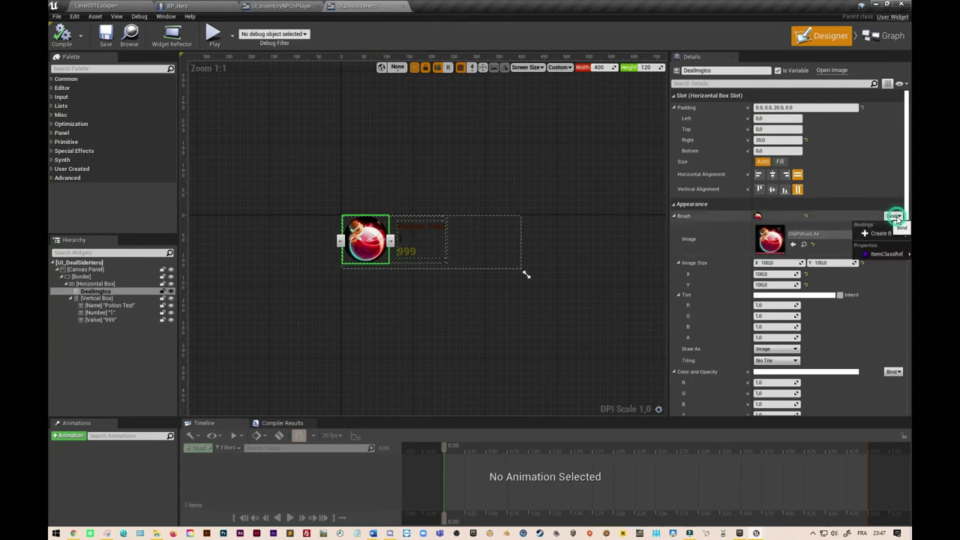
click(892, 230)
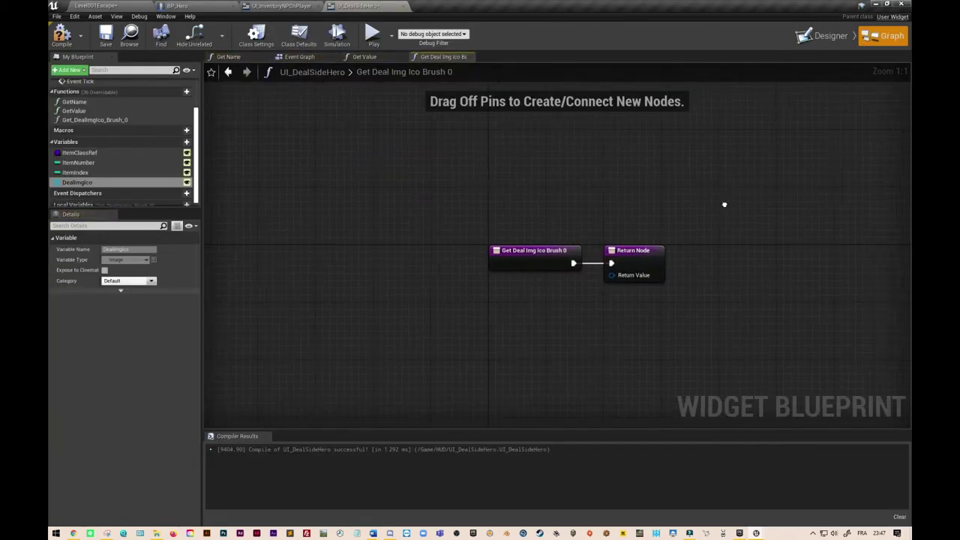
Step: Rename the brush binding function to GetDealImgIcoBrush
drag(510, 255, 292, 257)
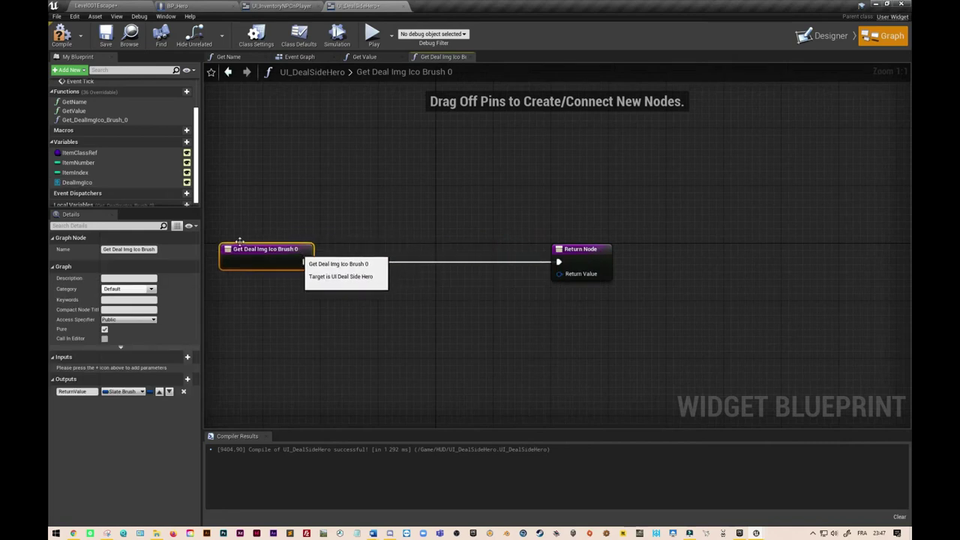
click(131, 249)
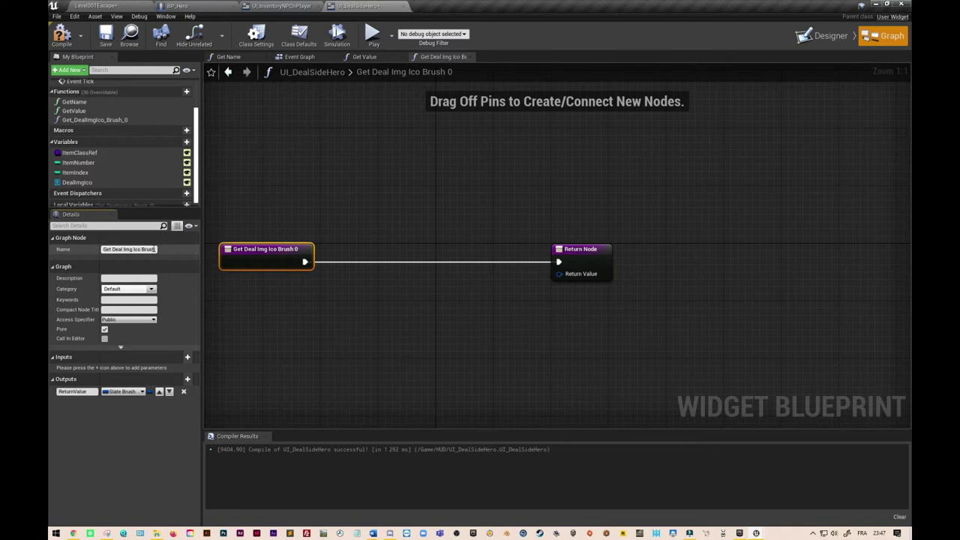
click(152, 249)
key(BackSpace)
key(BackSpace)
key(BackSpace)
key(BackSpace)
key(BackSpace)
key(Return)
click(328, 208)
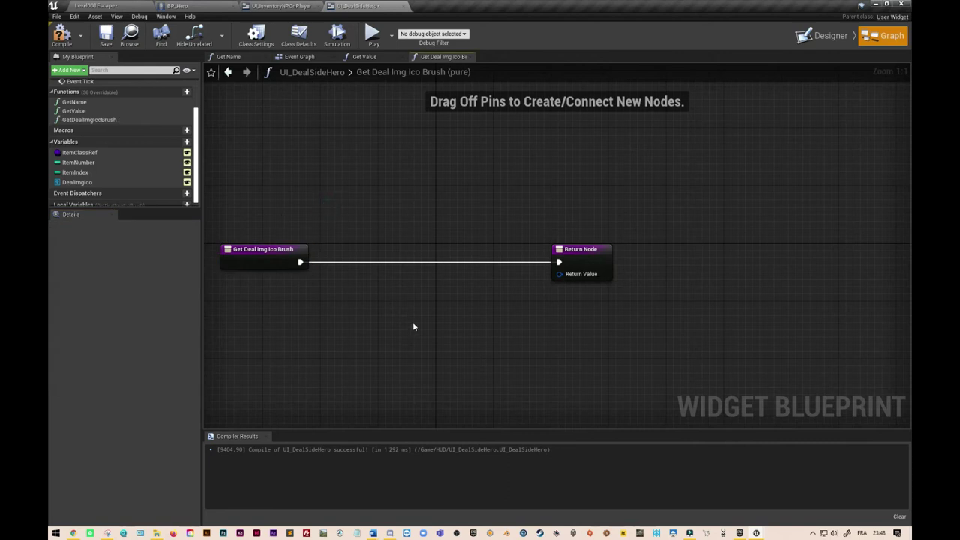
Step: Add an ItemClassRef getter feeding a Get Class Defaults node
mouse_move(79, 152)
mouse_down()
mouse_move(291, 296)
mouse_move(263, 298)
mouse_up()
click(318, 304)
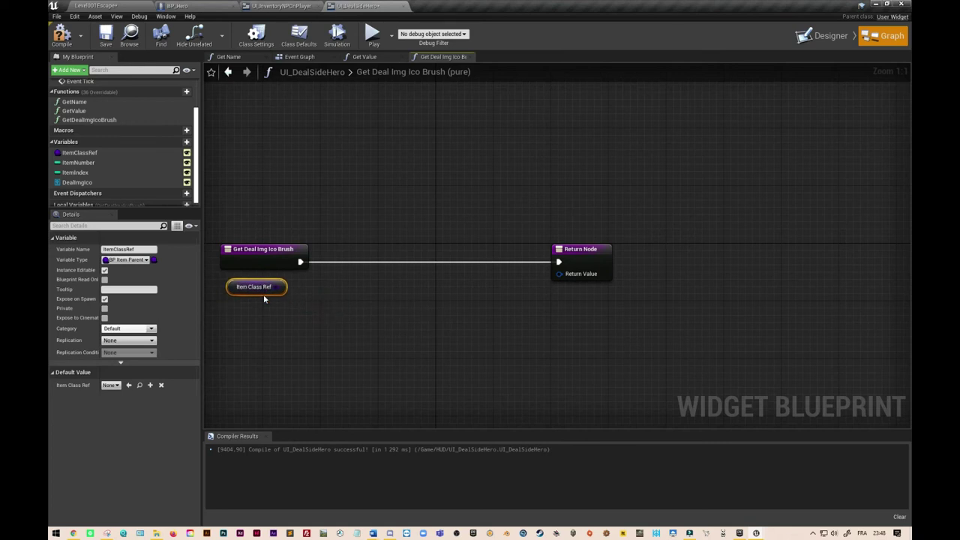
right_drag(307, 349, 370, 315)
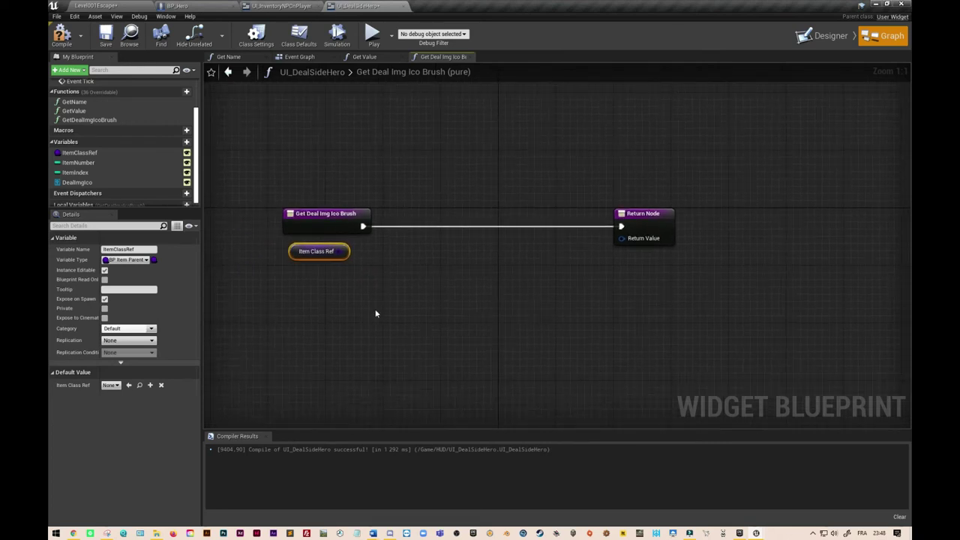
drag(344, 251, 377, 279)
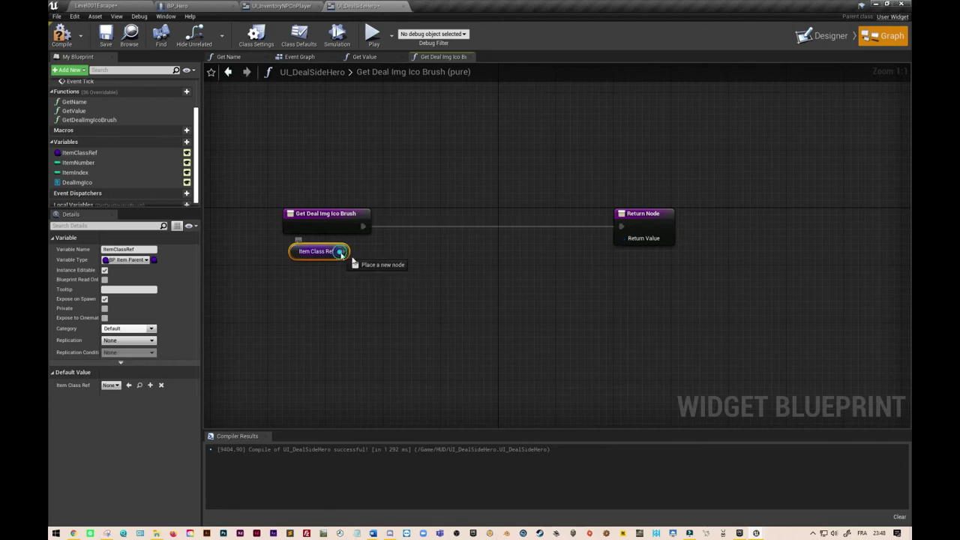
text(get class)
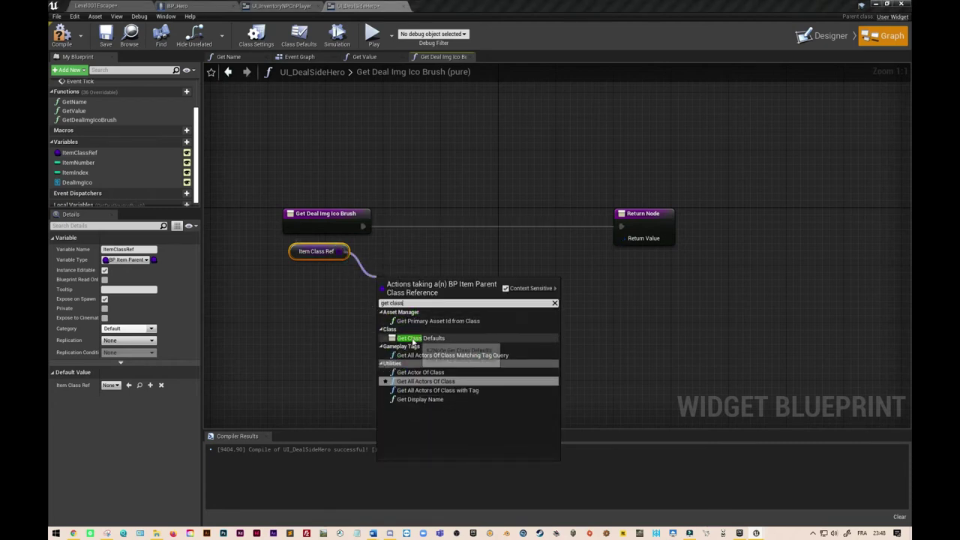
click(420, 338)
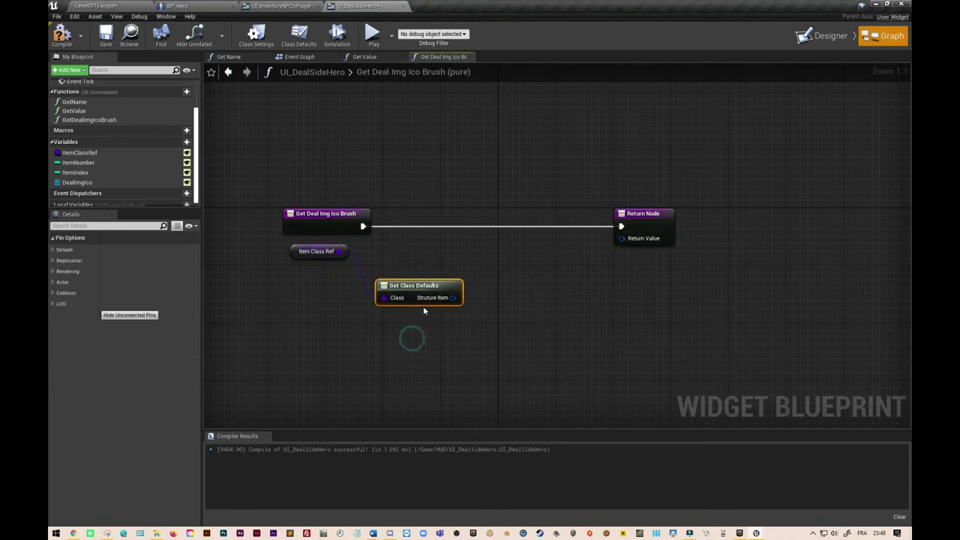
mouse_move(425, 289)
mouse_down()
mouse_move(310, 279)
mouse_move(318, 281)
mouse_up()
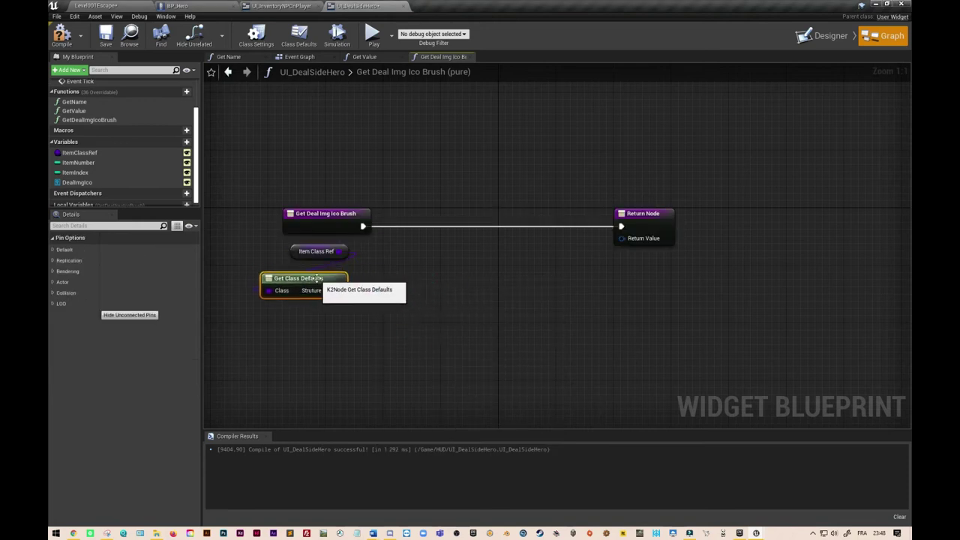
Step: Add a Break Struct_Items node showing only its Image output
drag(338, 290, 371, 314)
text(break)
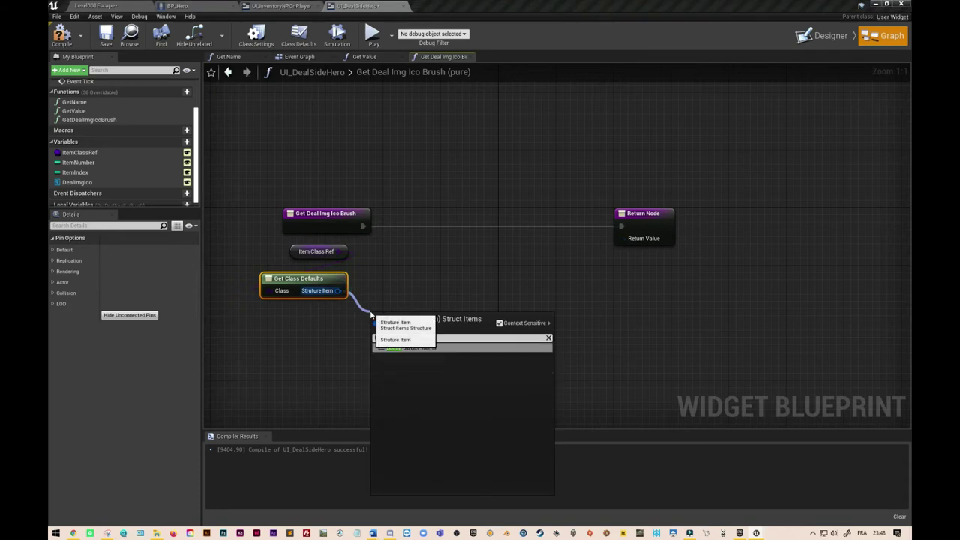
click(438, 348)
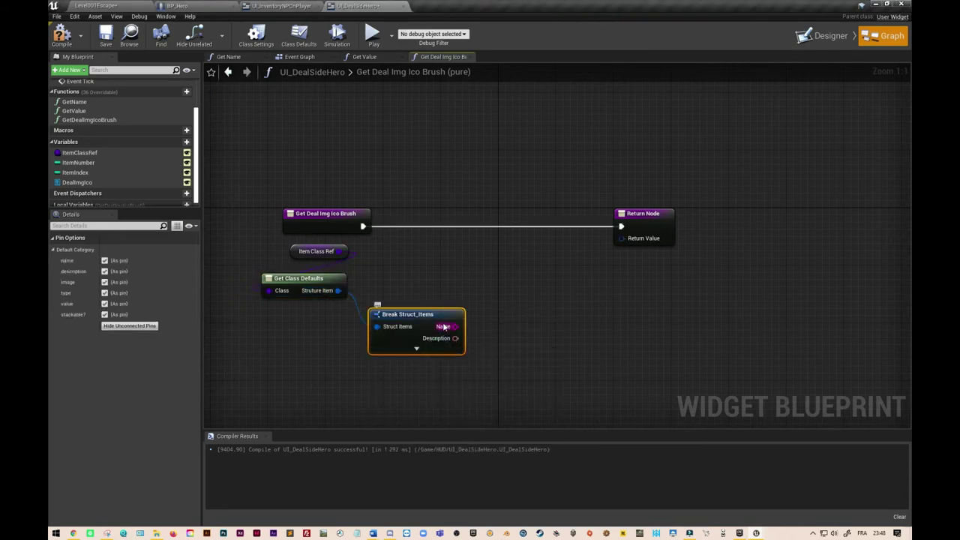
drag(413, 314, 298, 314)
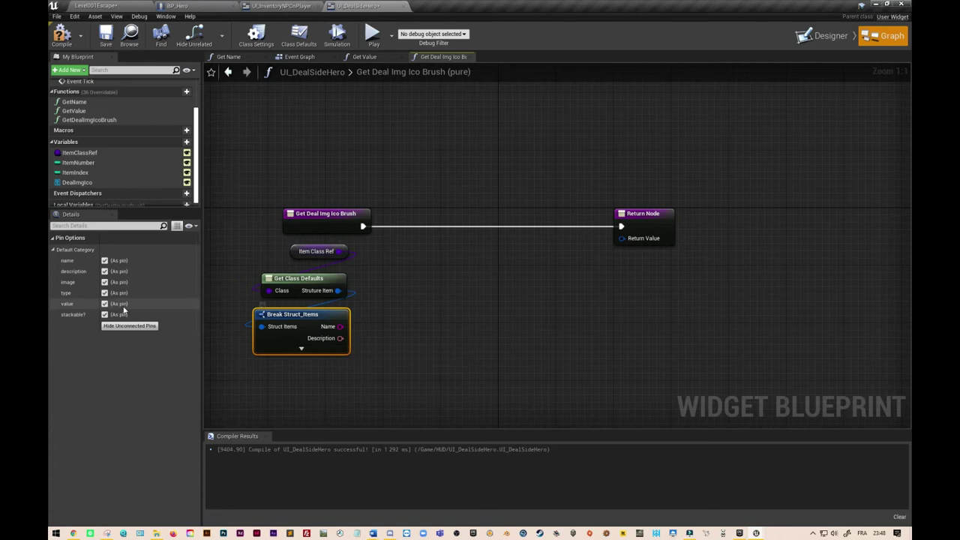
click(104, 314)
click(105, 302)
click(104, 292)
click(104, 271)
click(104, 261)
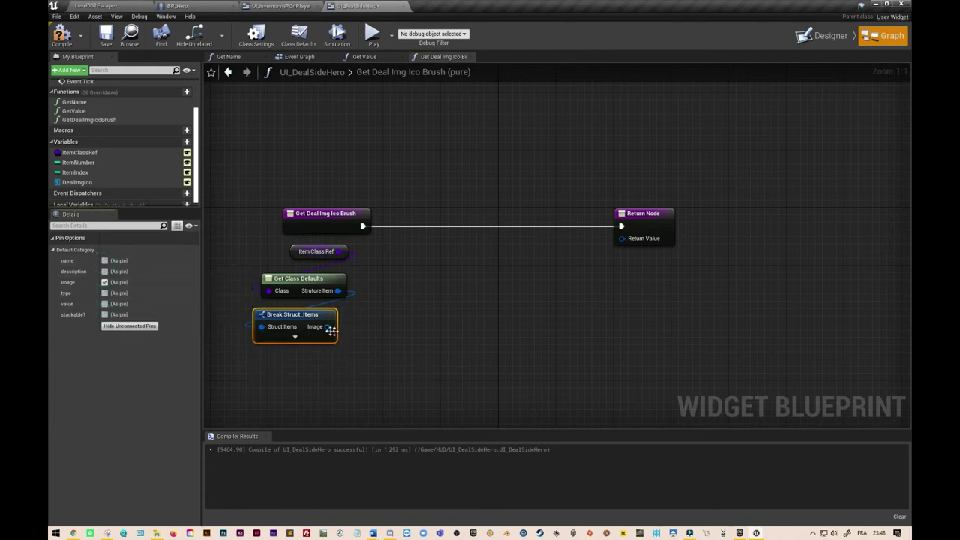
Step: Build a Make SlateBrush from the item Image and wire it to the return value
drag(328, 326, 418, 287)
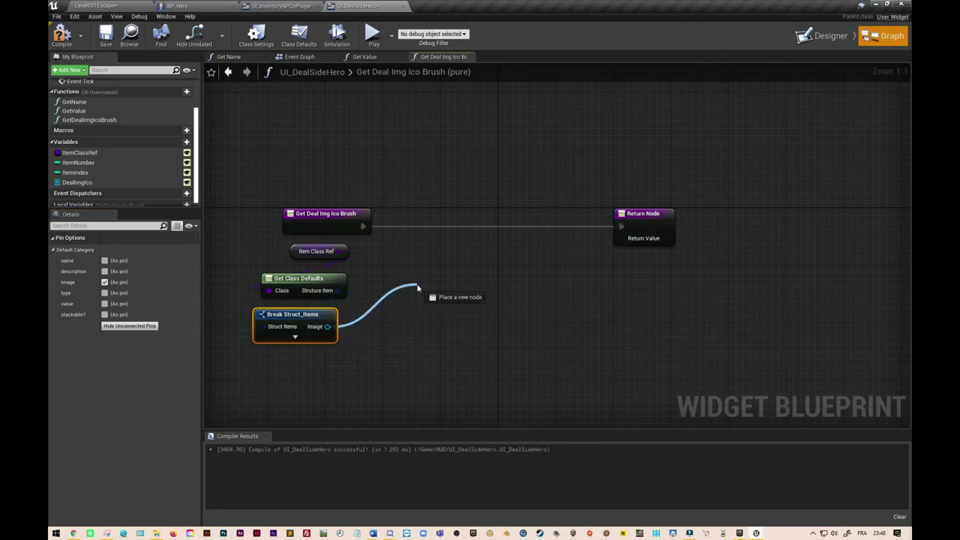
text(make)
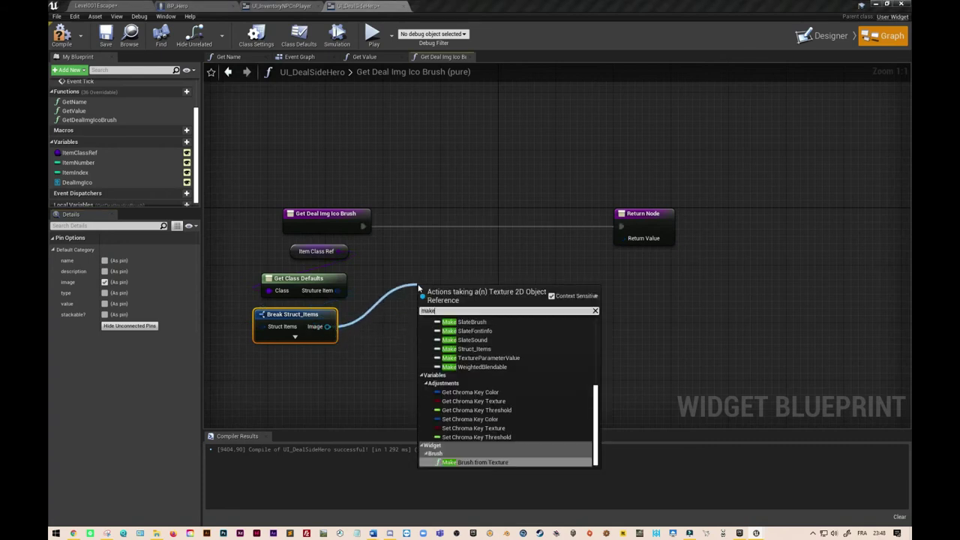
text( lsate)
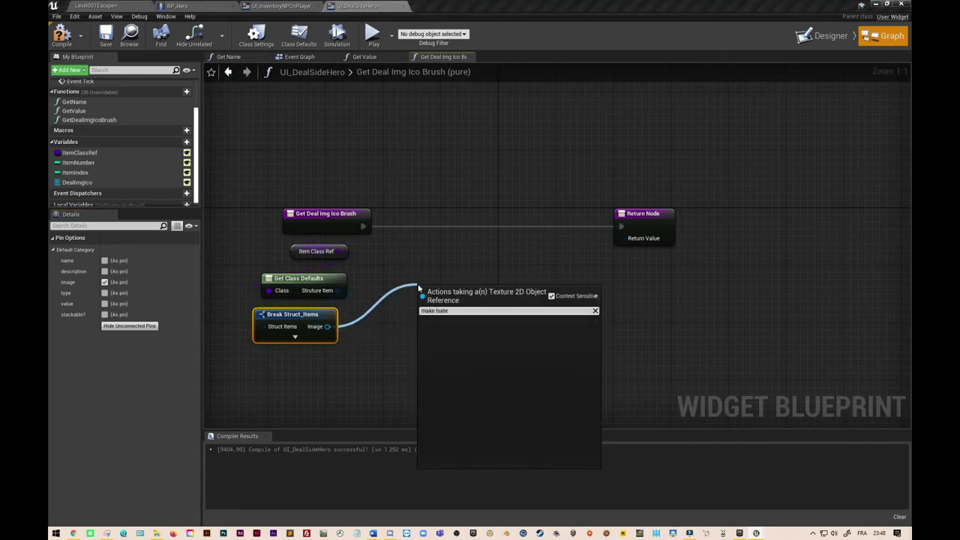
key(BackSpace)
key(BackSpace)
key(BackSpace)
text(s)
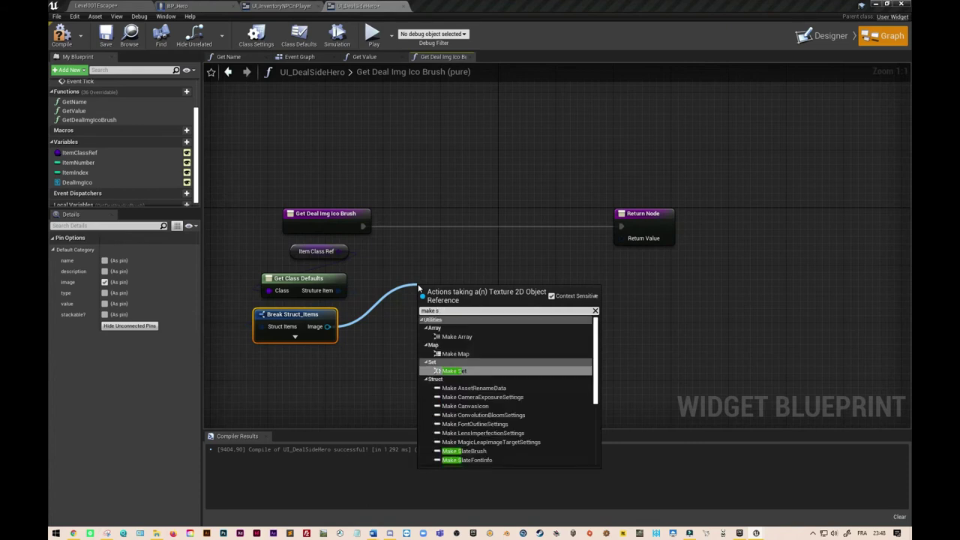
text(late)
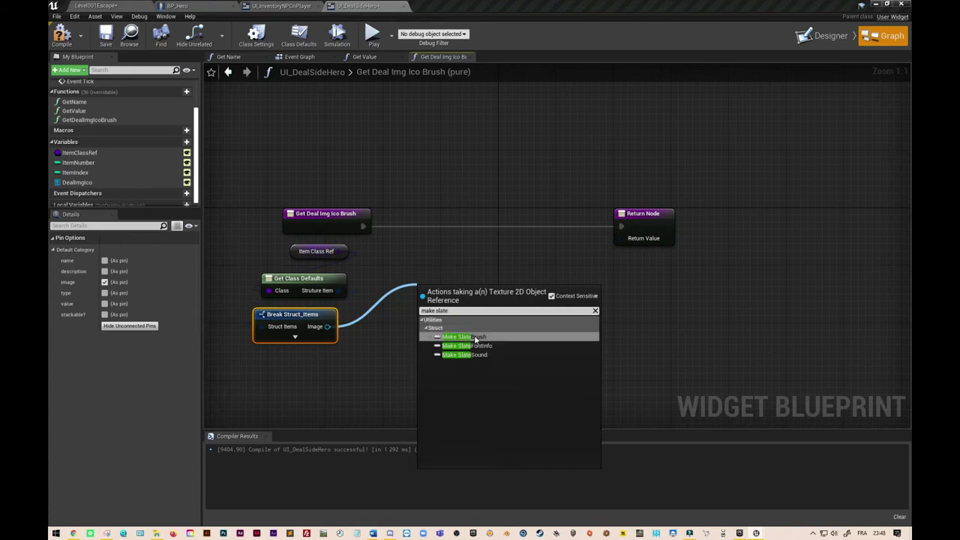
click(471, 337)
drag(506, 269, 621, 239)
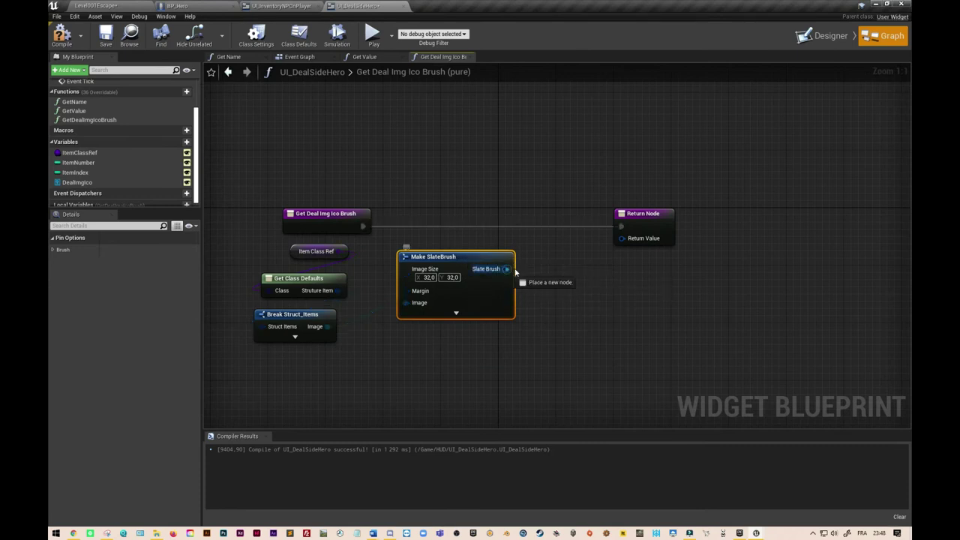
Step: Set the brush Image Size to 100×100 and save the widget blueprint
click(427, 277)
text(100)
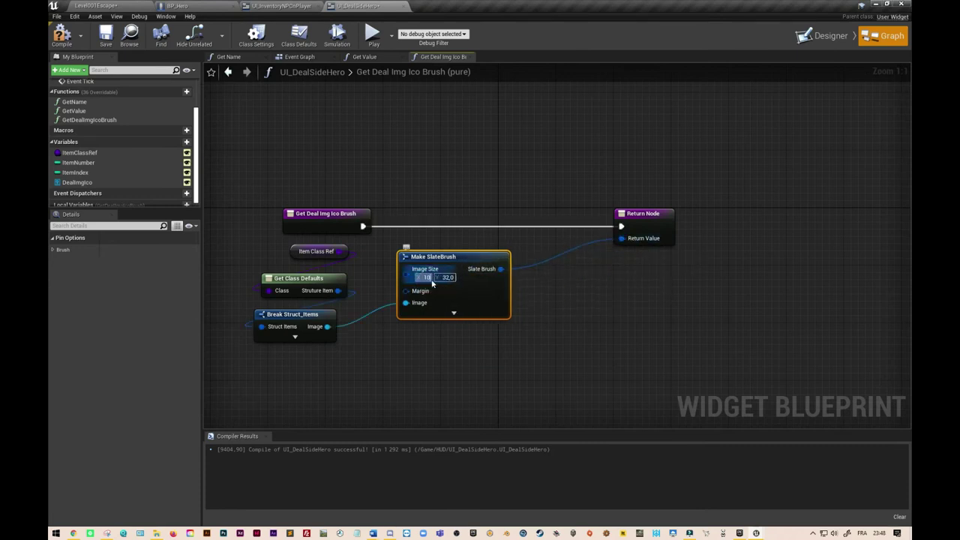
click(450, 278)
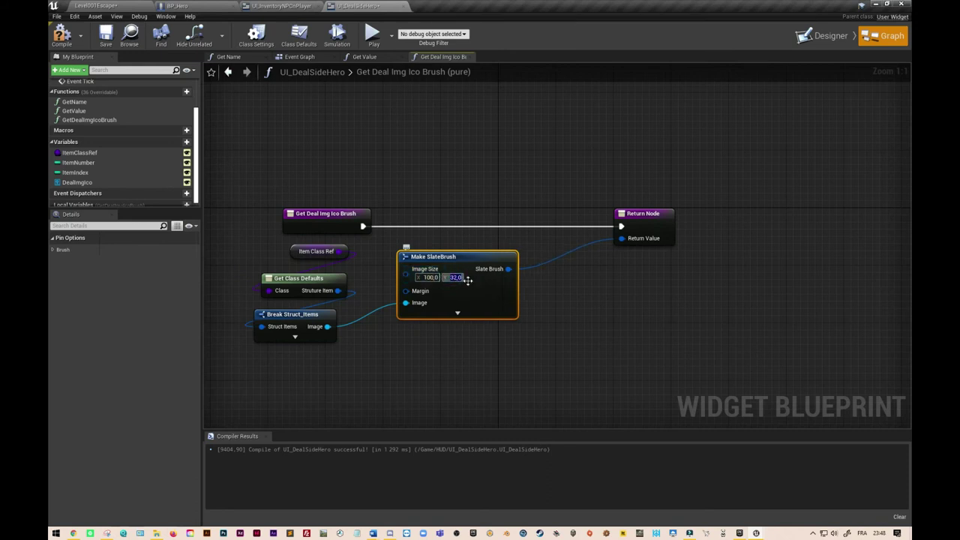
text(100)
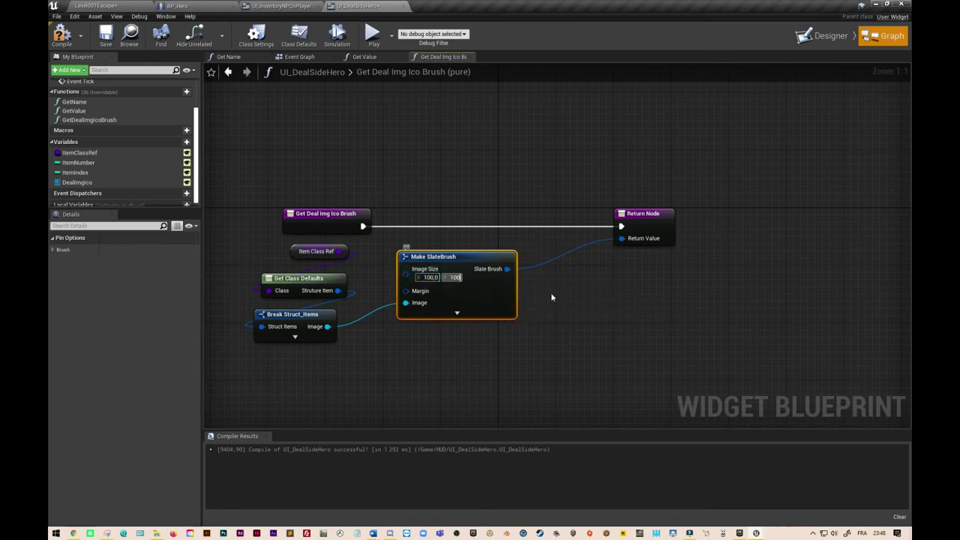
click(552, 294)
key(ctrl+s)
click(106, 35)
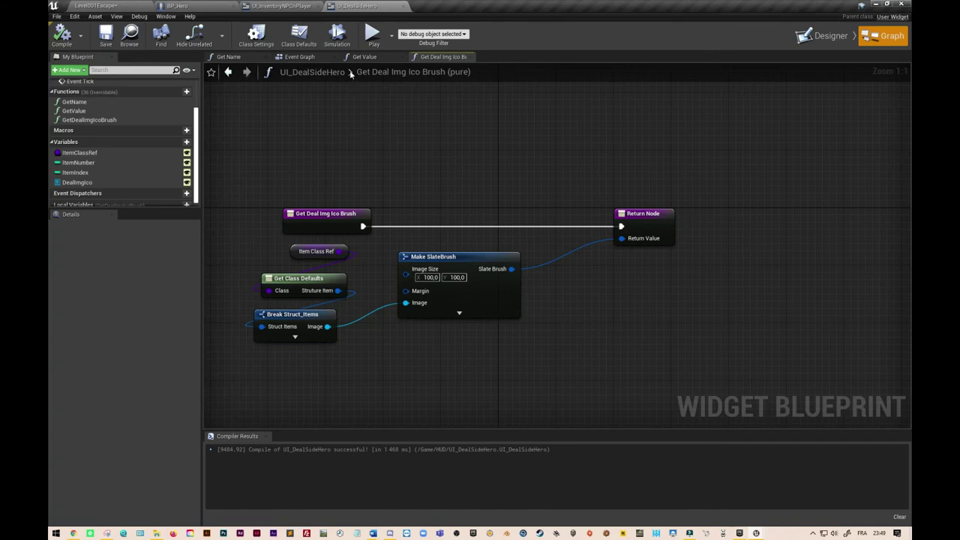
Step: Select the Number text widget and open the binding options for its Text
click(825, 35)
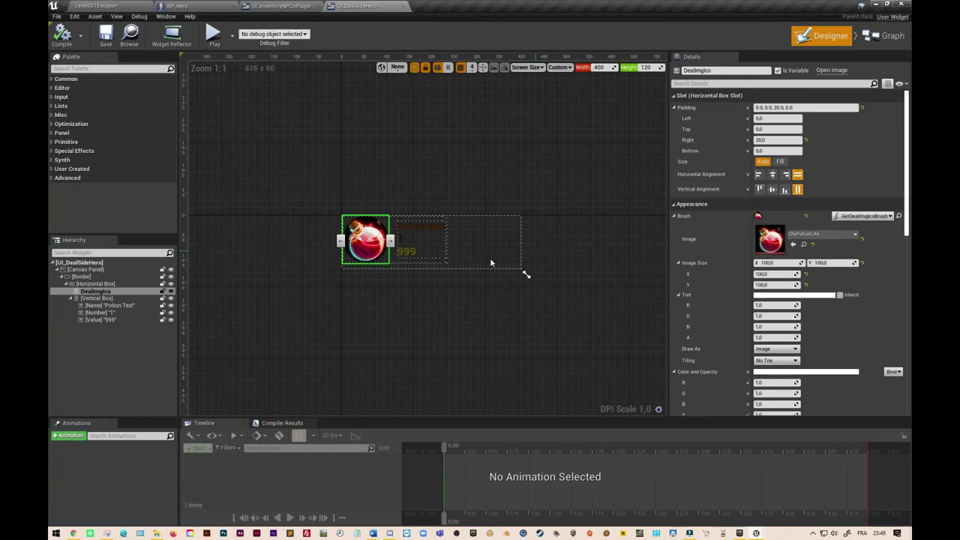
click(407, 243)
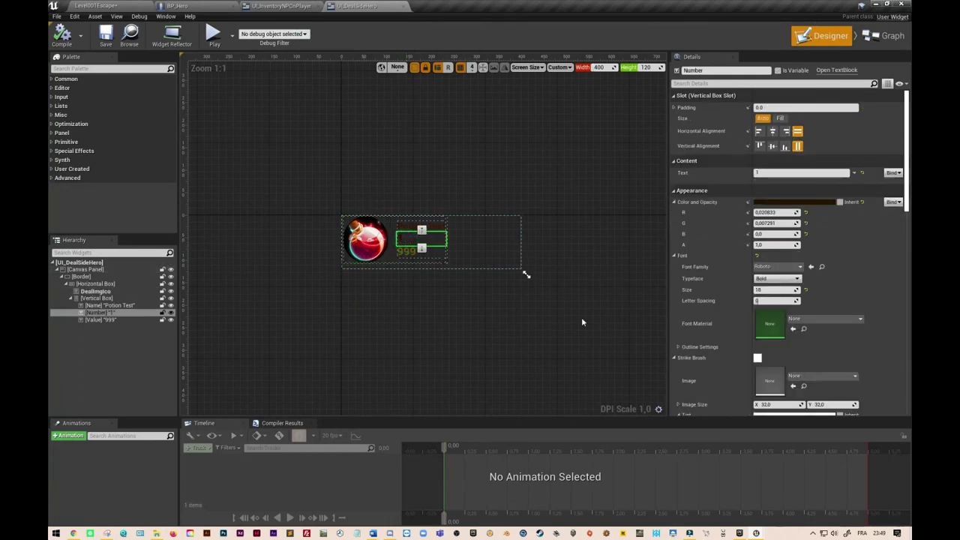
click(885, 36)
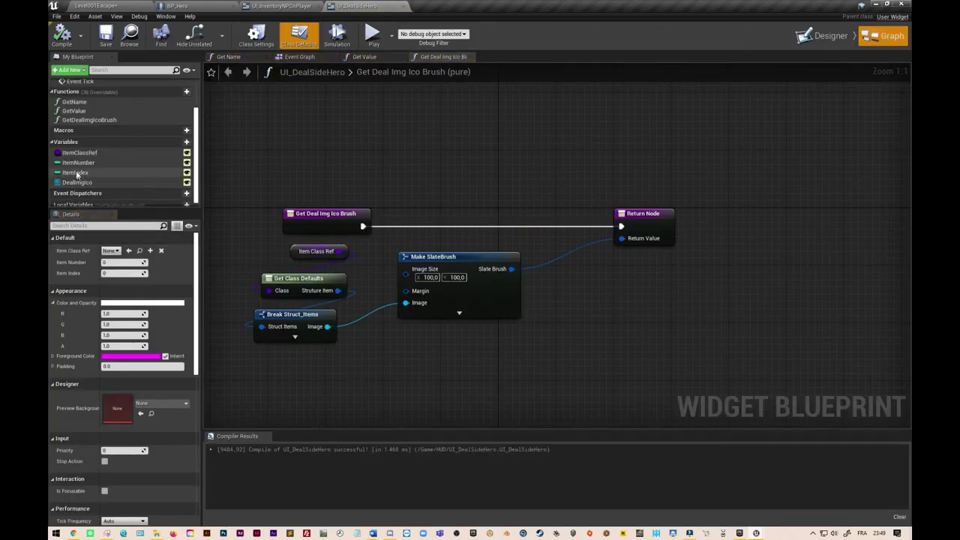
click(839, 43)
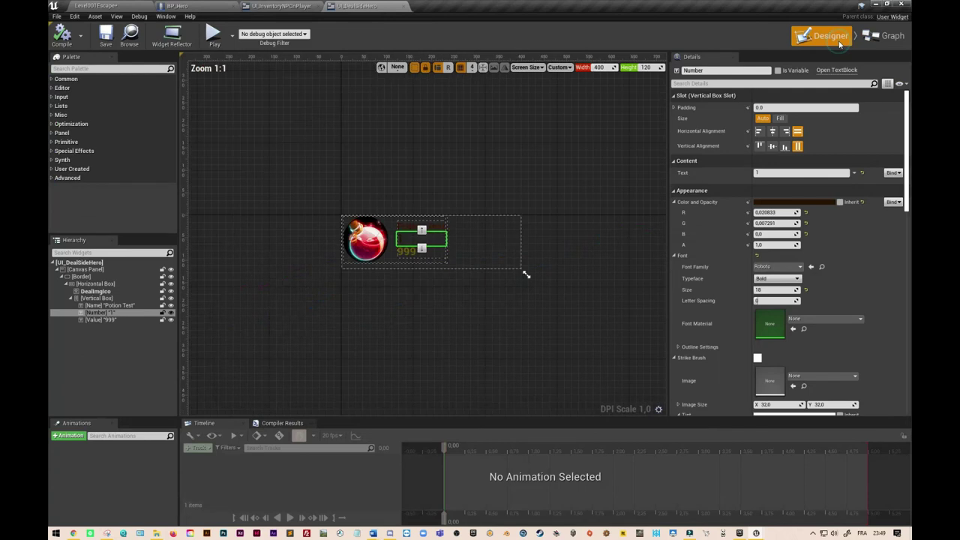
click(893, 173)
Step: Create the Number text binding function and rename it GetNumber
click(887, 192)
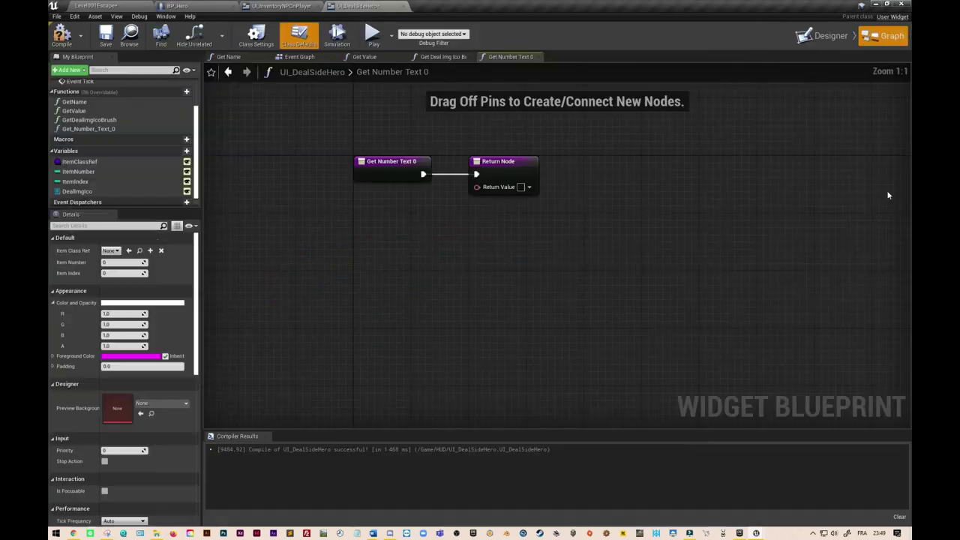
drag(553, 252, 387, 254)
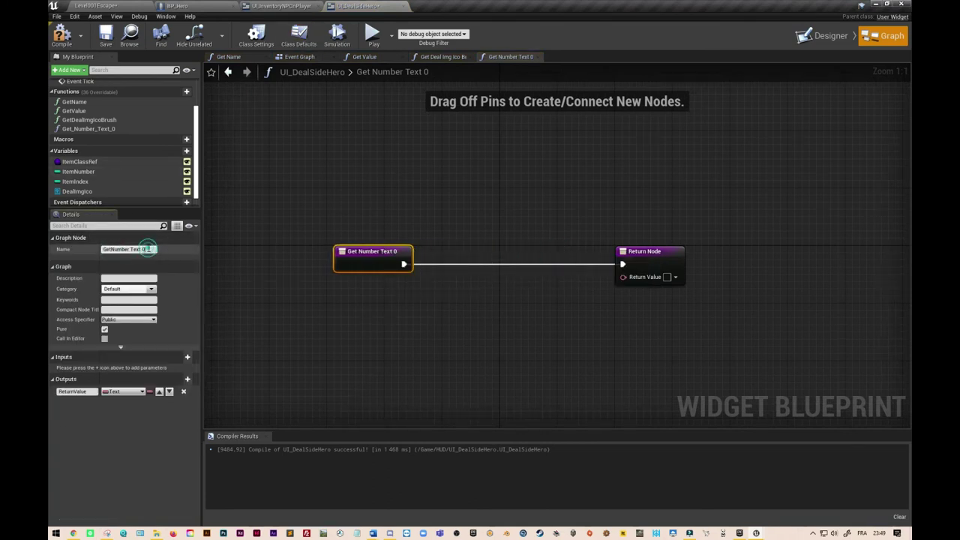
click(431, 206)
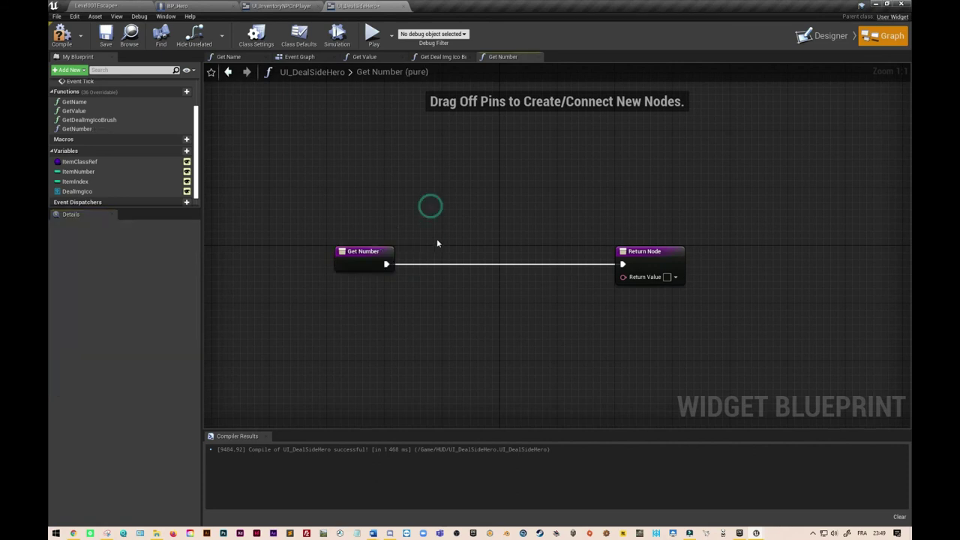
Step: Return the ItemNumber variable as text from GetNumber, then compile and save
drag(78, 172, 391, 291)
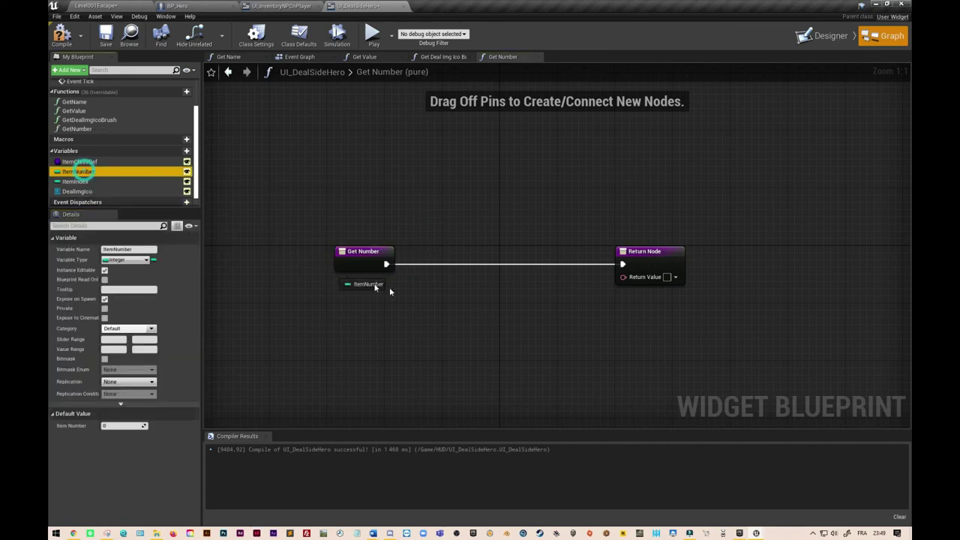
click(418, 300)
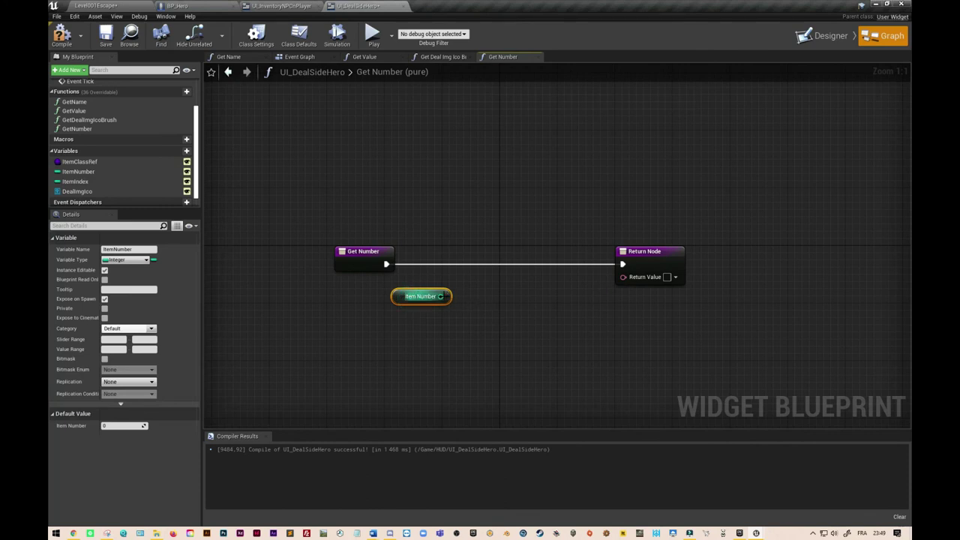
drag(442, 296, 622, 277)
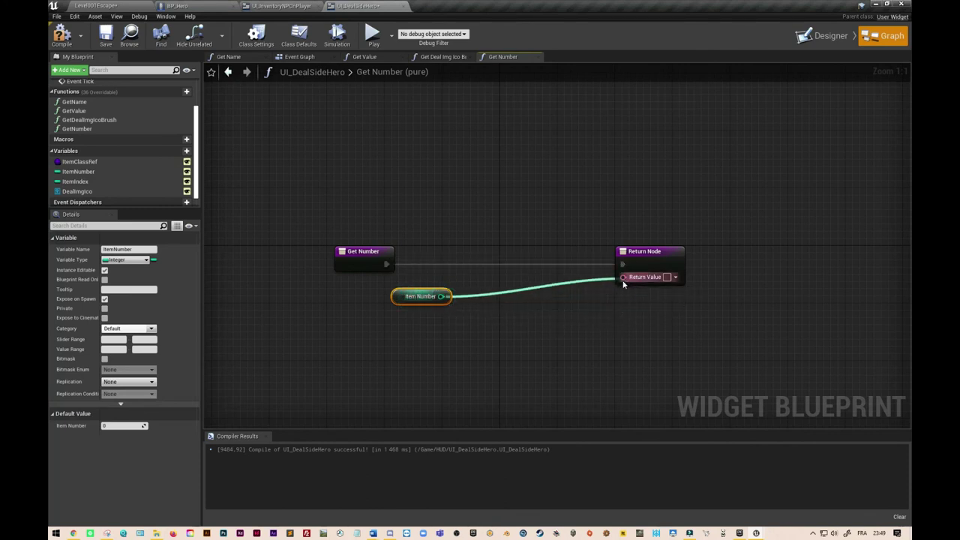
click(60, 32)
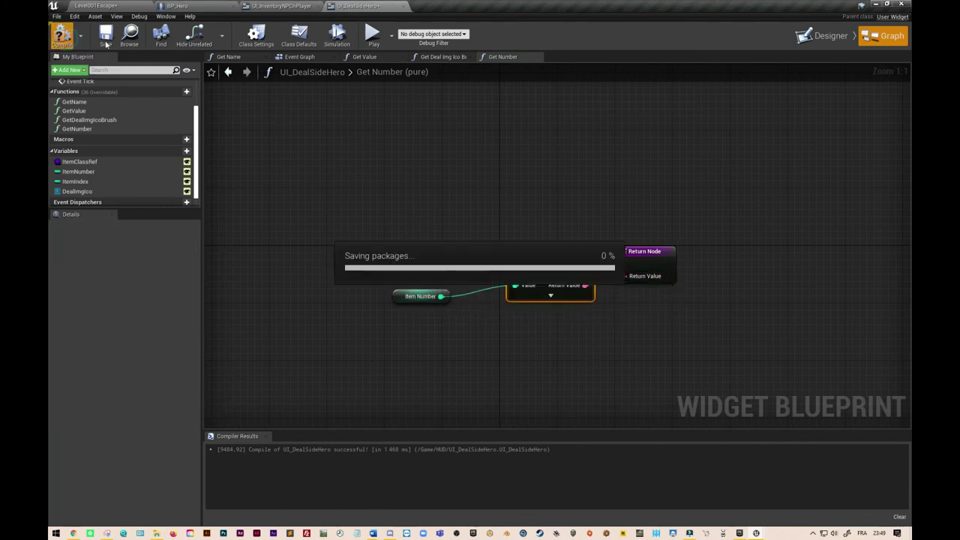
click(106, 38)
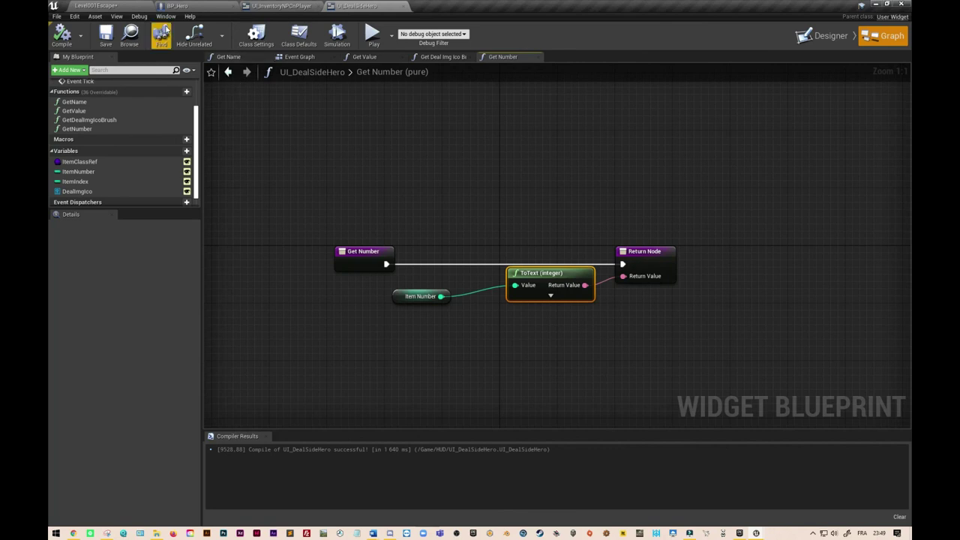
Step: Save the Level001Escape map and start playing it in the editor
click(112, 6)
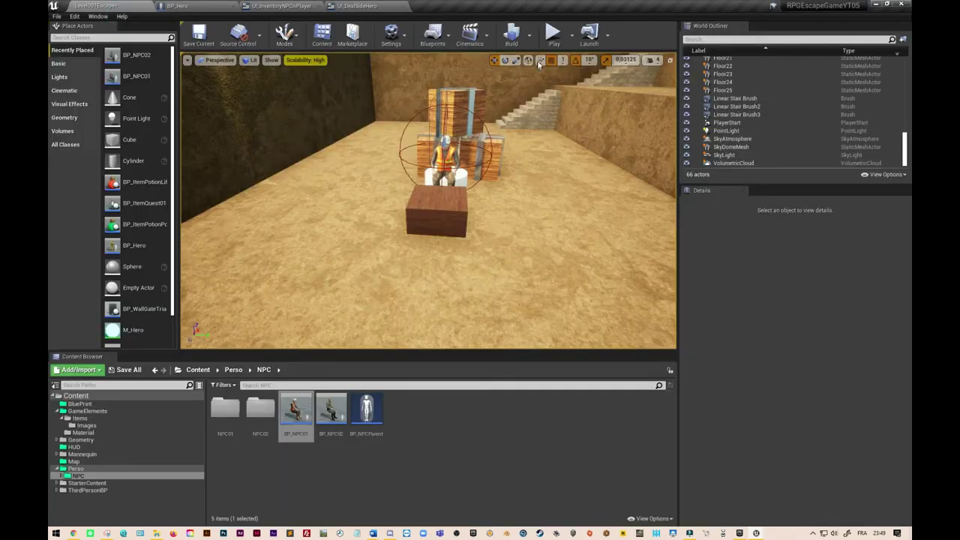
click(199, 36)
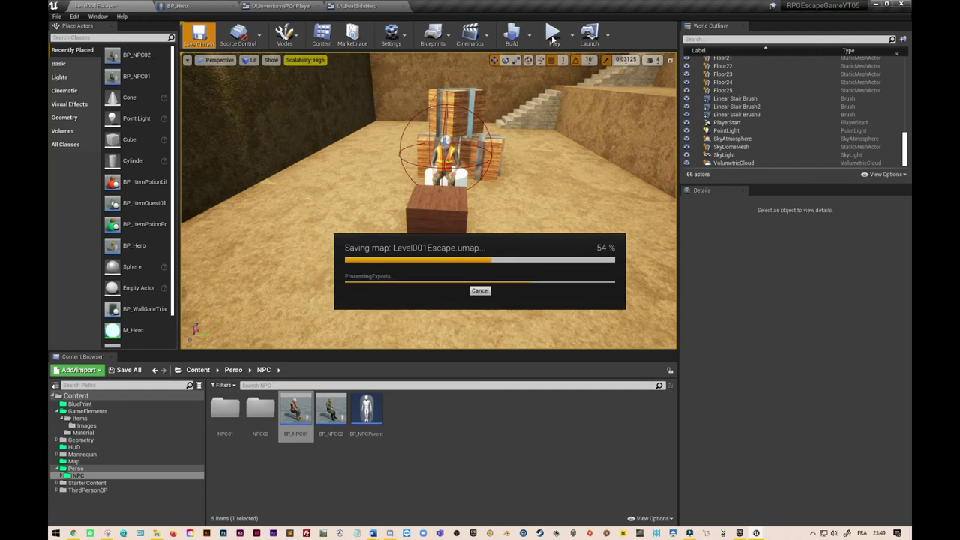
click(553, 41)
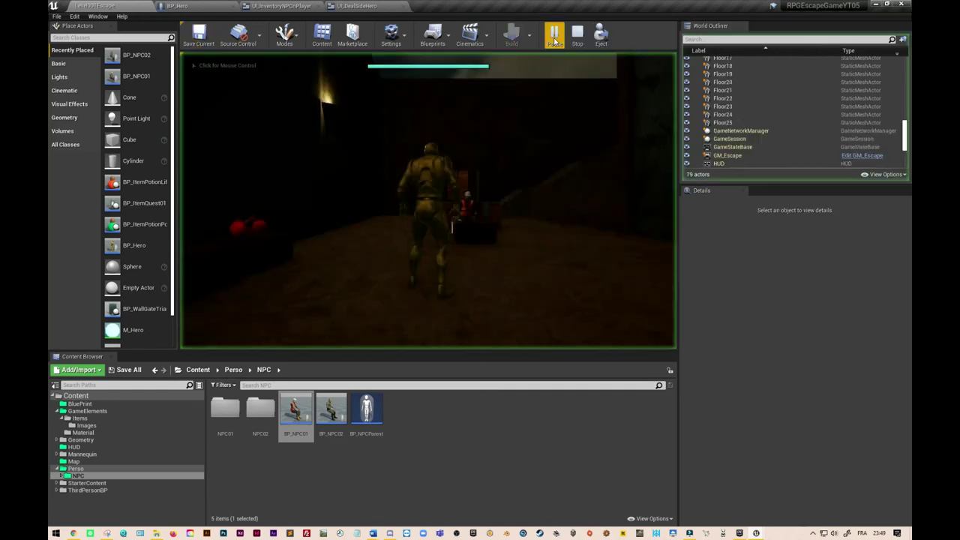
Step: Walk the hero past the lamp and potion boxes to the merchant and open the trade window
key(w)
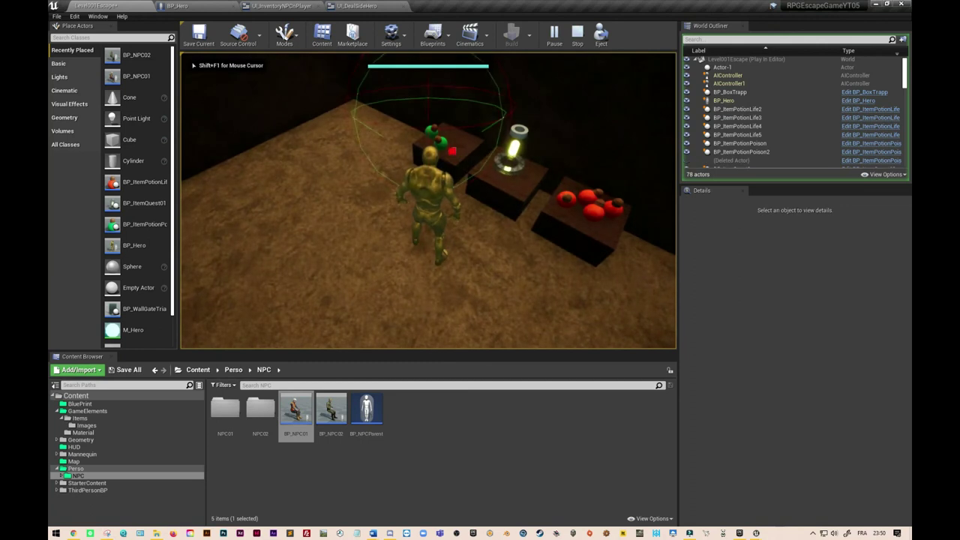
key(d)
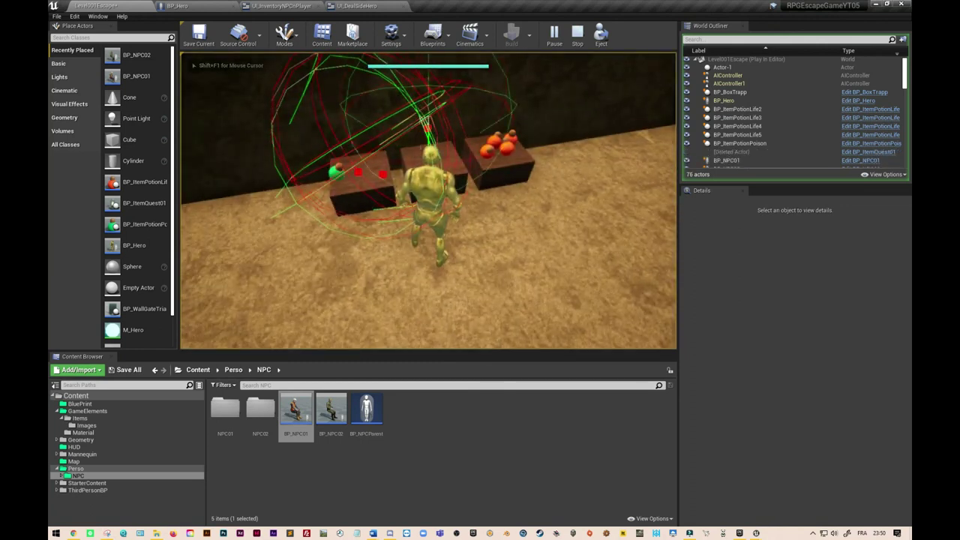
key(w)
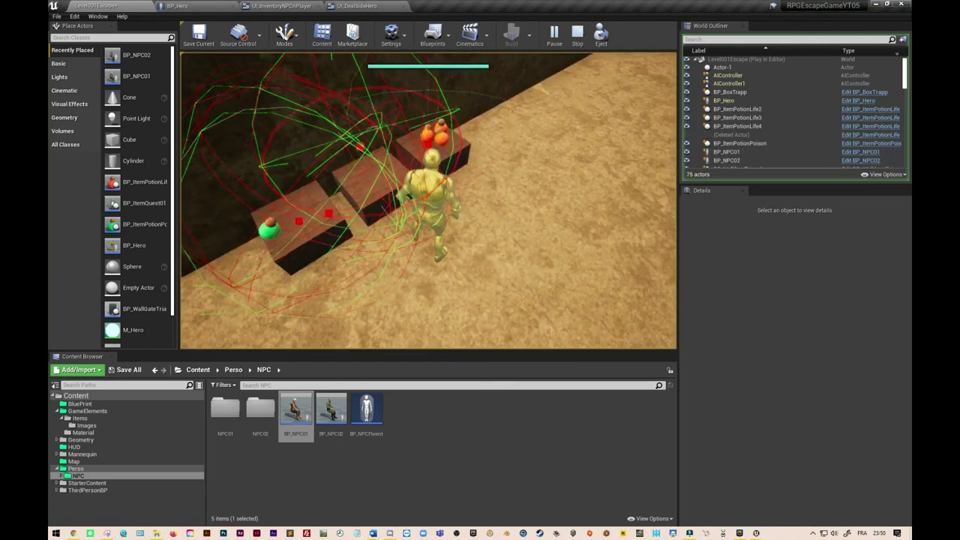
key(w)
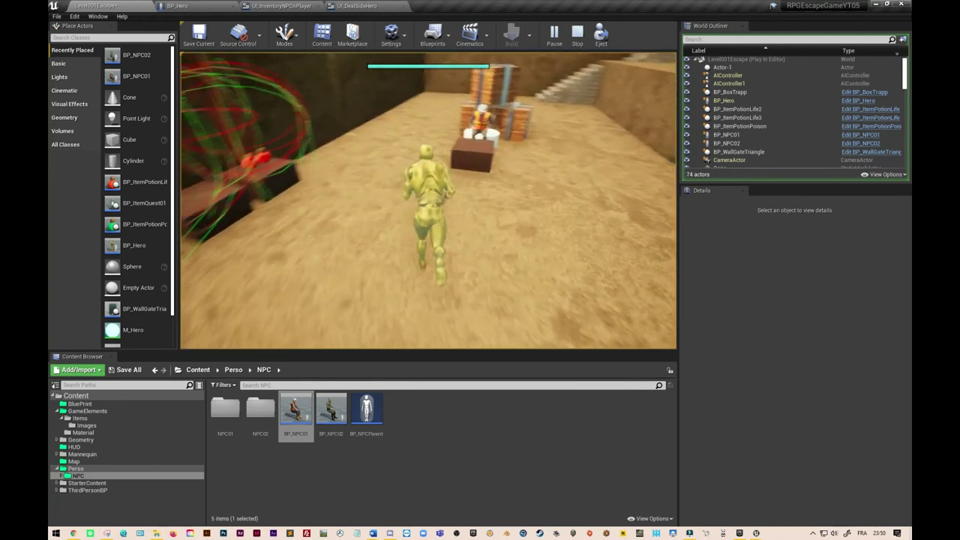
key(e)
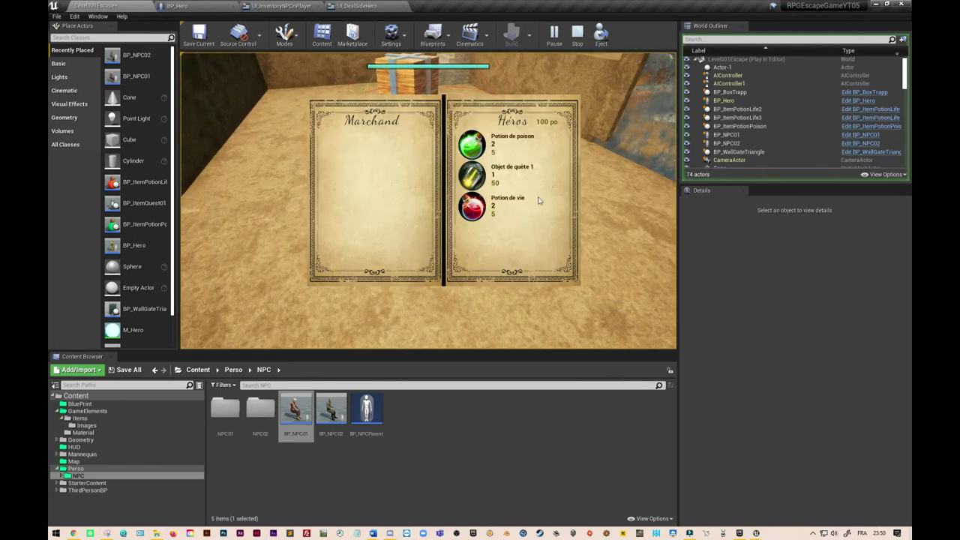